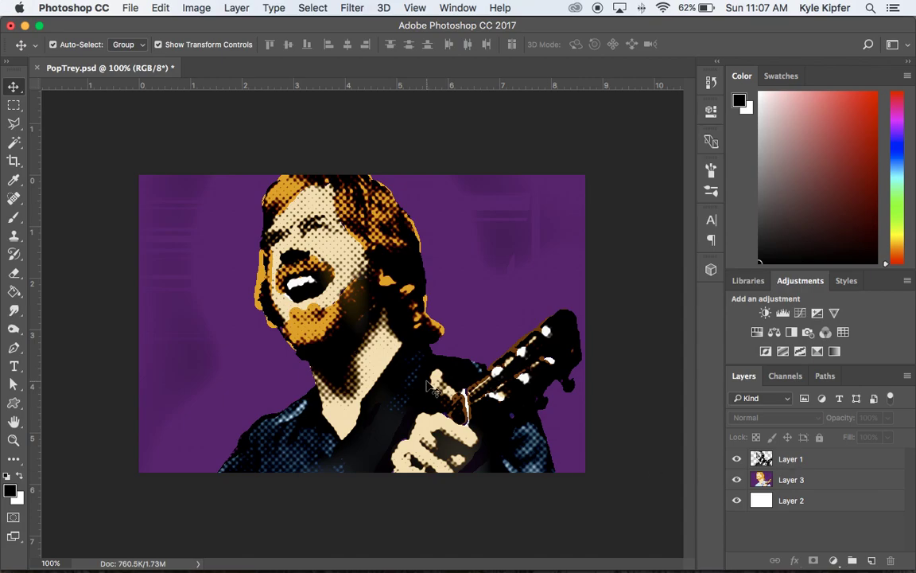
Switch to Chrome and copy the 900 × 900 "Jerry Garcia - YouTube" photo from the image search results.
mouse_move(260, 545)
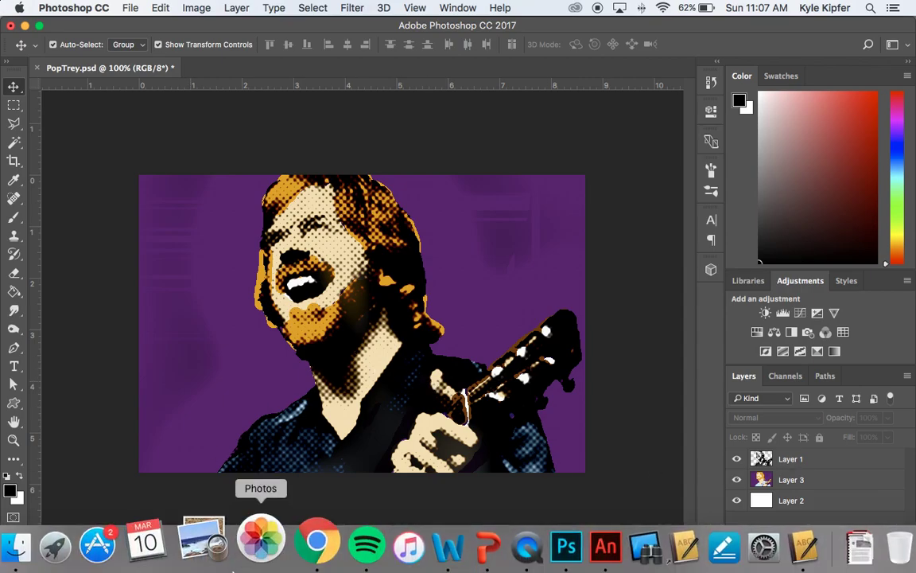
click(291, 541)
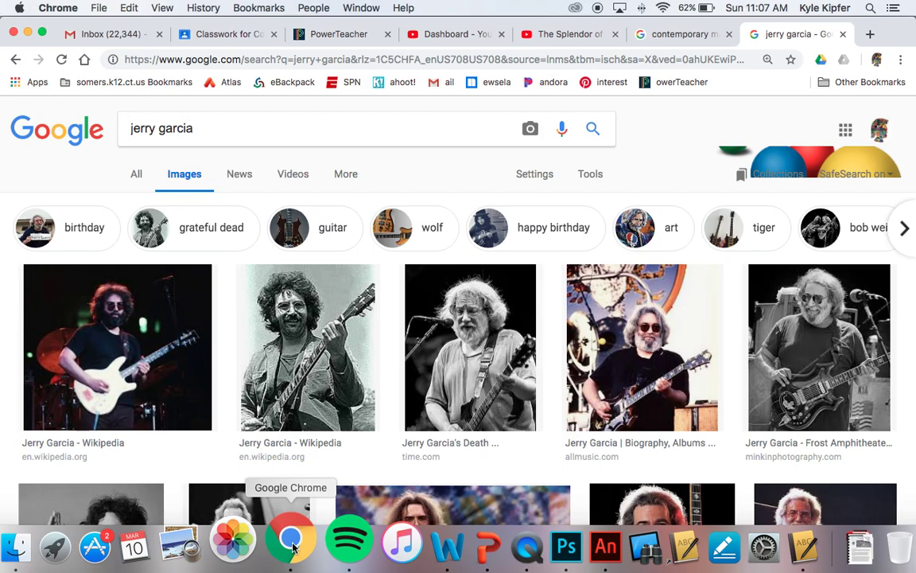
scroll(619, 199, down, 2)
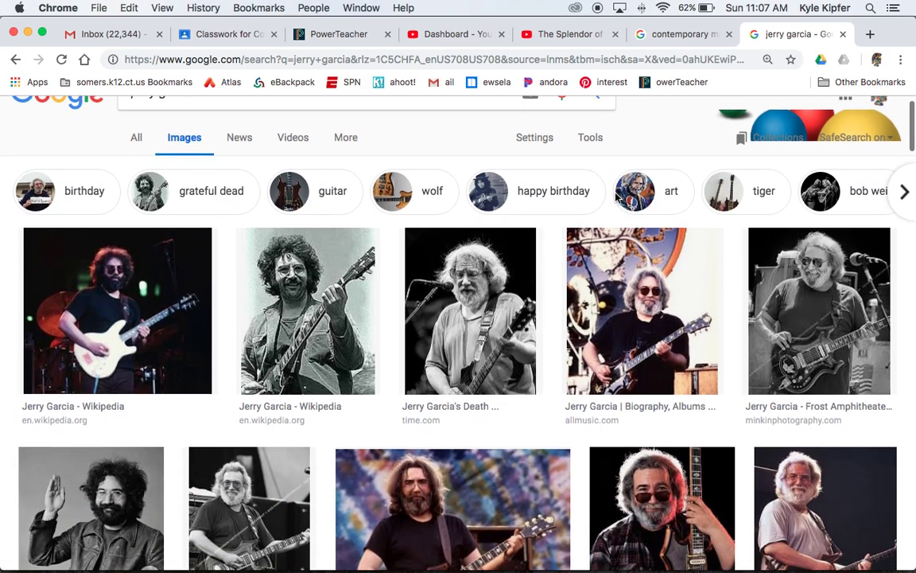
scroll(619, 198, down, 6)
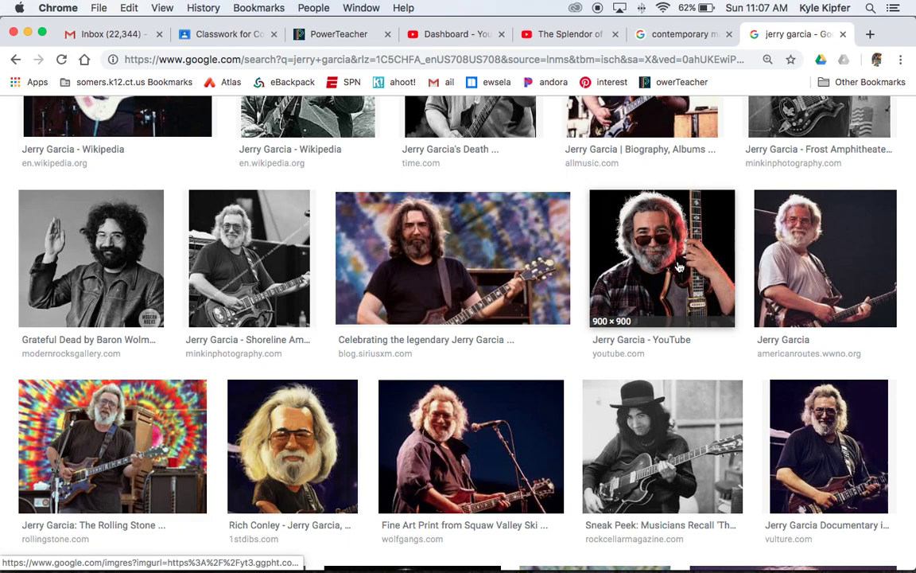
click(667, 261)
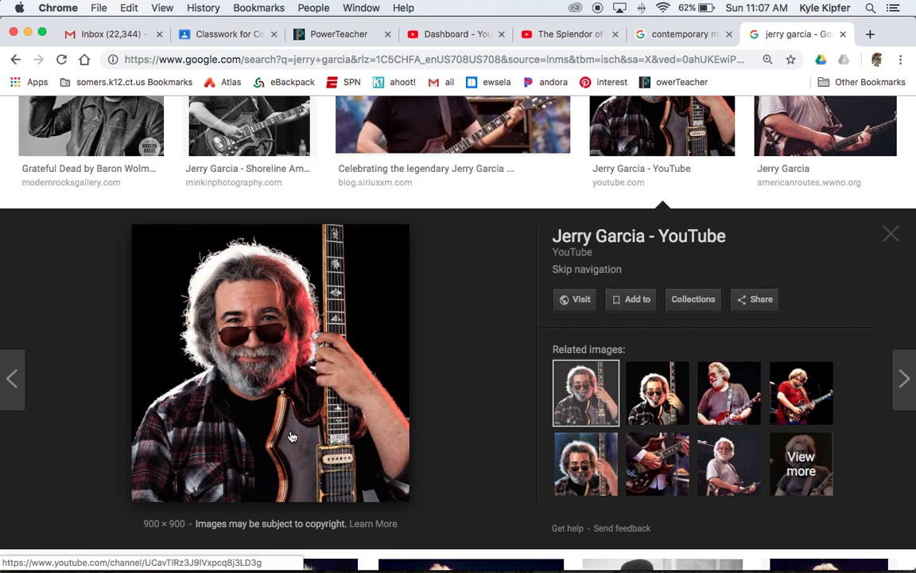
right_click(259, 395)
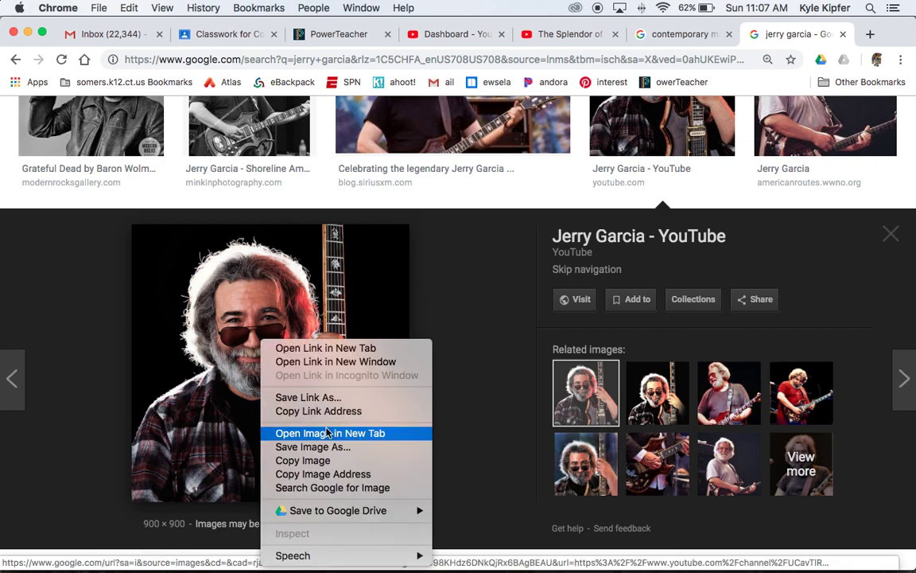
click(320, 461)
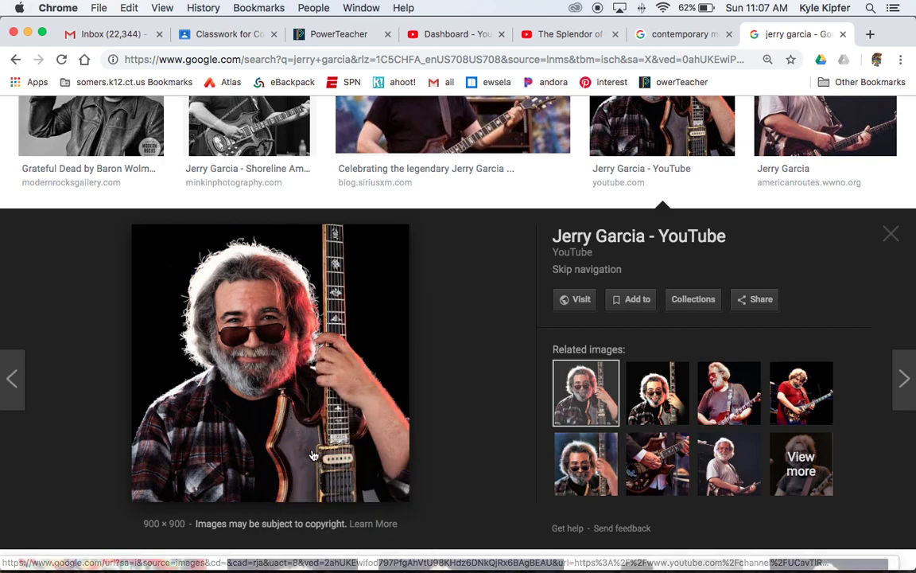
Switch to Photoshop, create a 900 × 900 px, 72 ppi document from the Clipboard preset, and paste the copied photo into it.
mouse_move(358, 557)
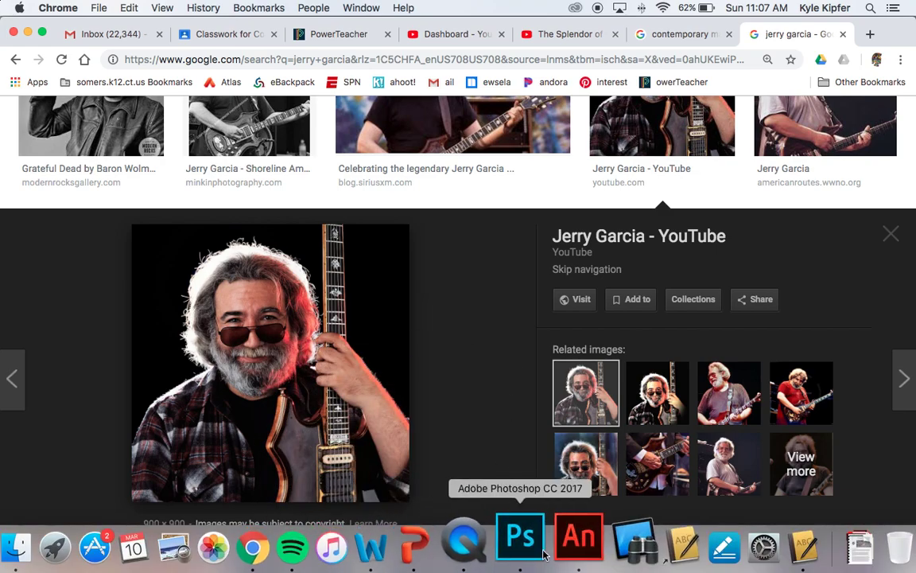
click(528, 545)
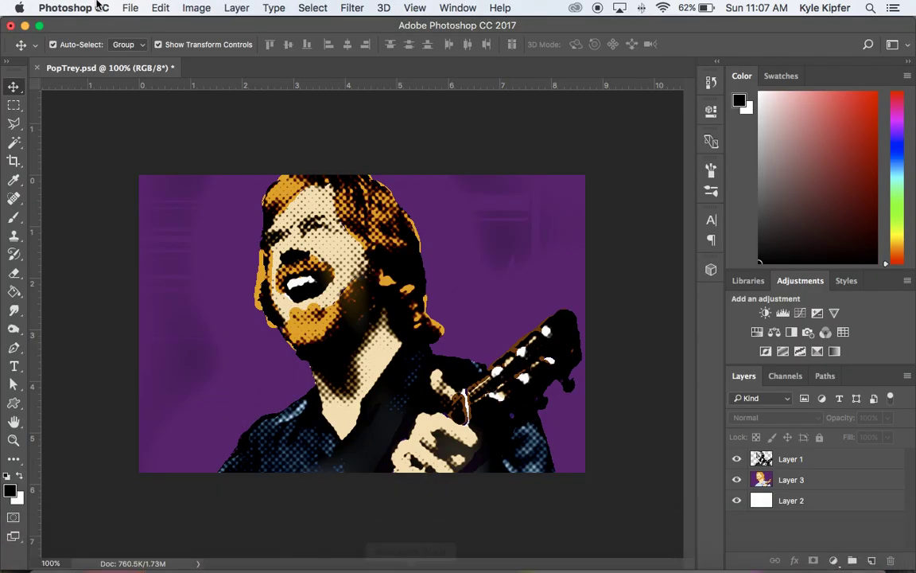
click(131, 8)
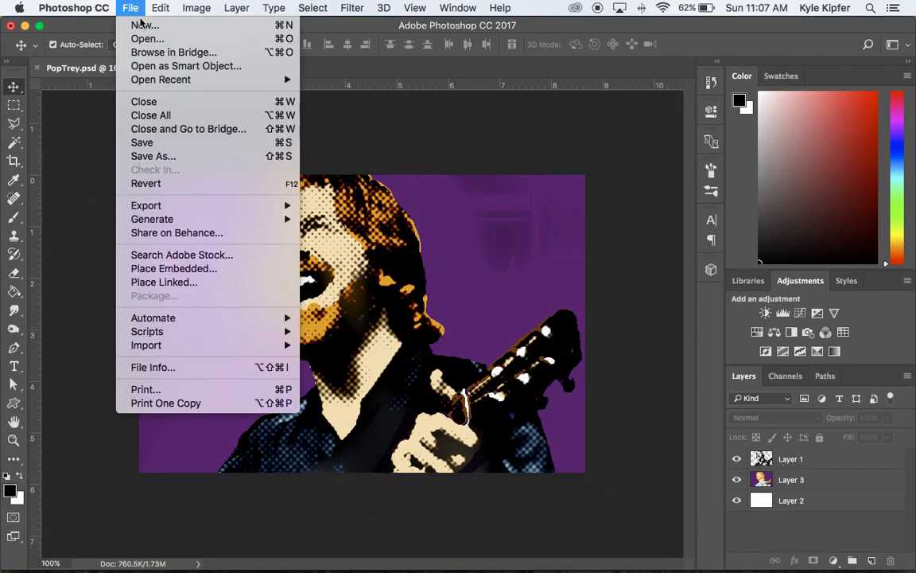
click(147, 25)
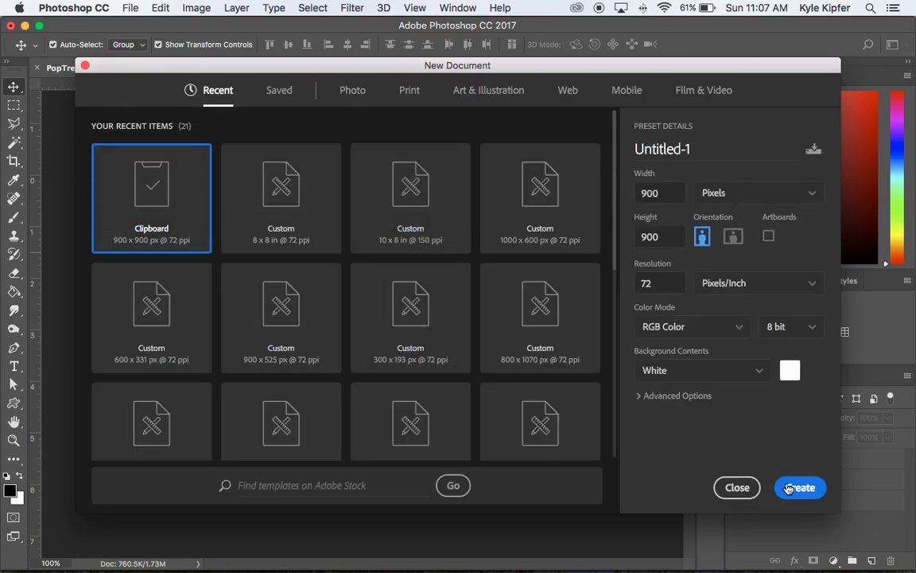
click(801, 489)
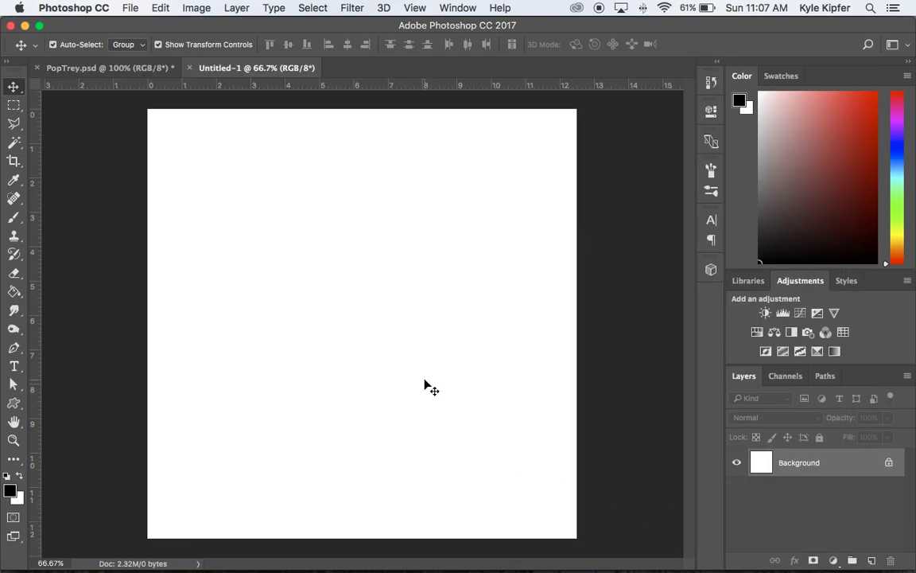
key(super+v)
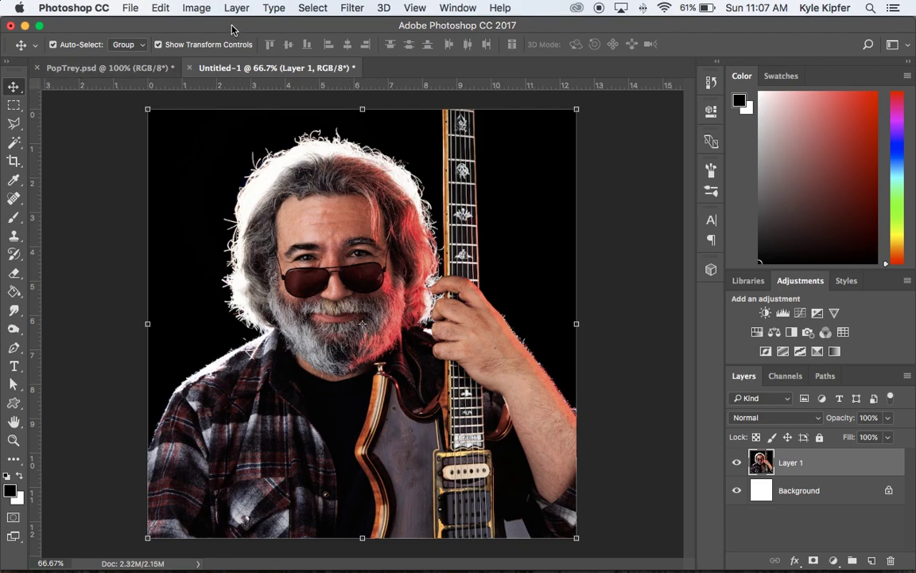
Turn the pasted photo black and white by setting its Hue/Saturation saturation to -100.
click(203, 12)
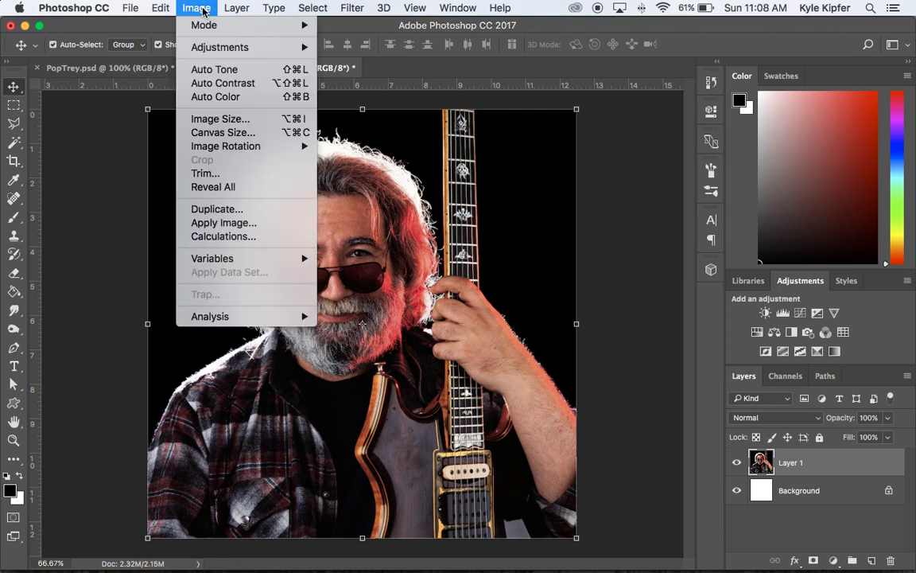
mouse_move(219, 49)
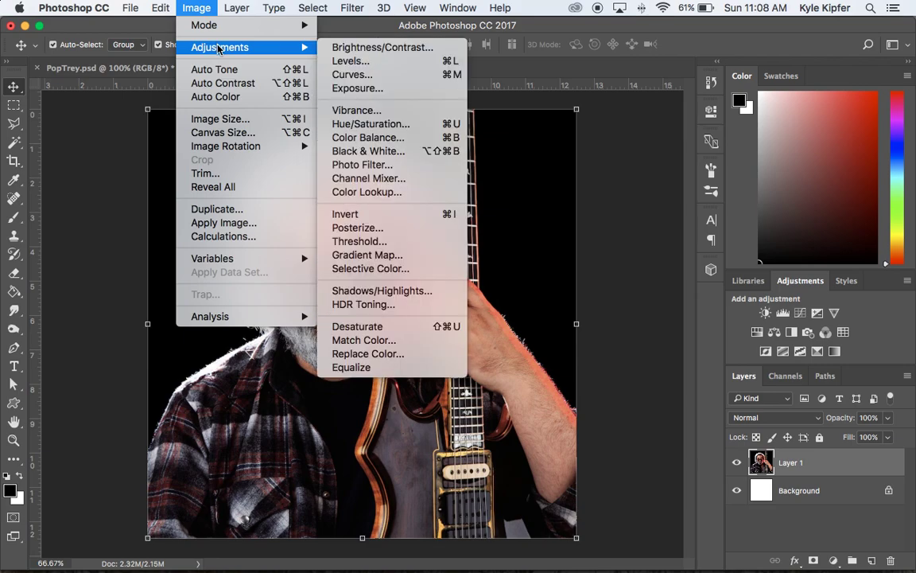
click(424, 126)
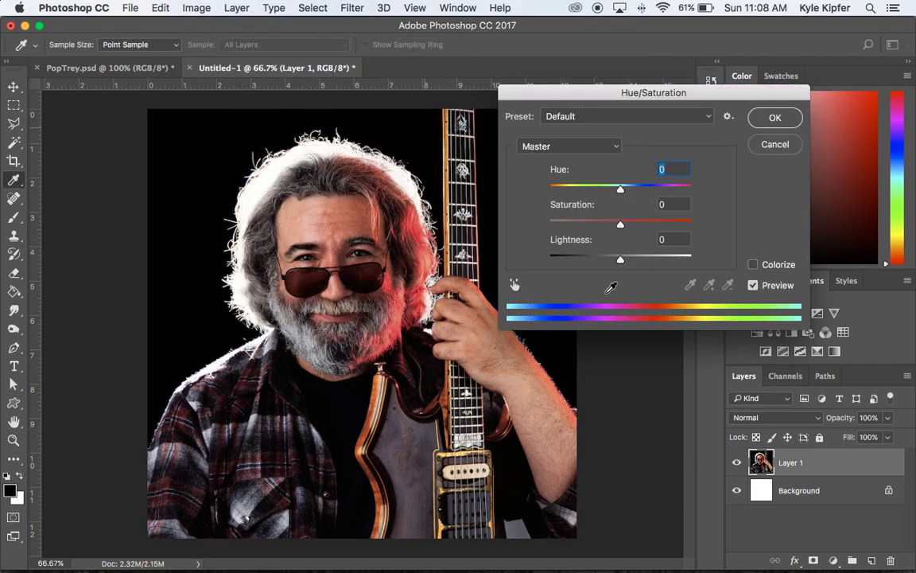
drag(622, 228, 489, 222)
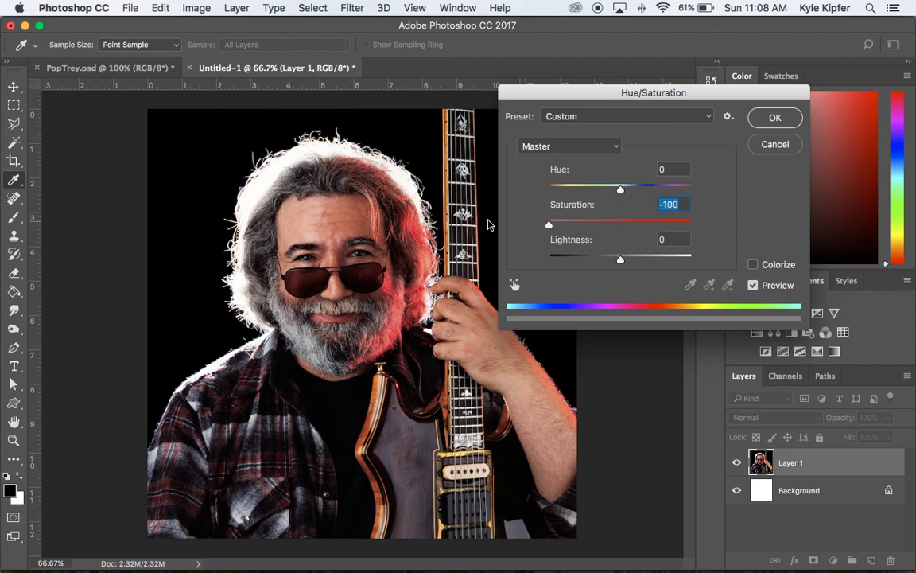
click(775, 118)
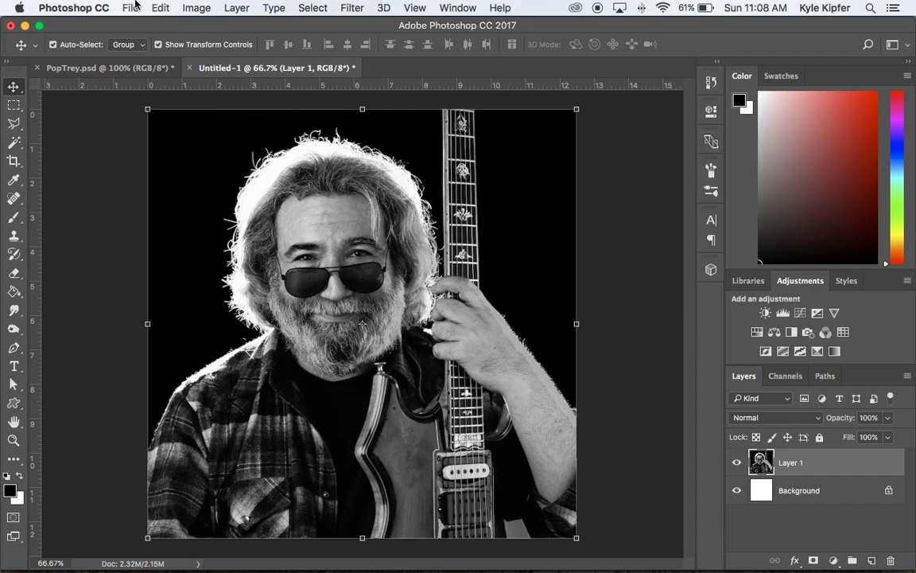
Resize the image to 500 pixels wide with proportions linked, and fit it to the screen.
click(186, 7)
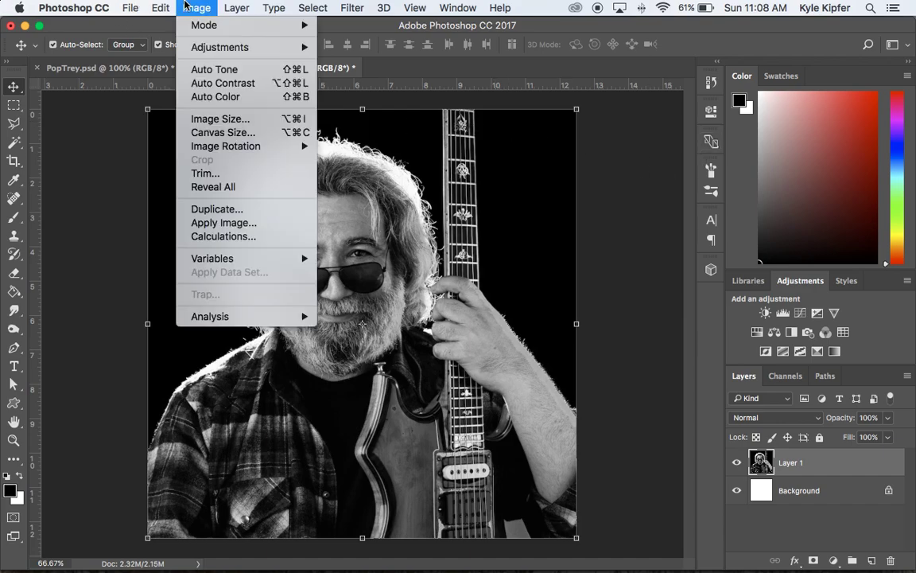
click(227, 118)
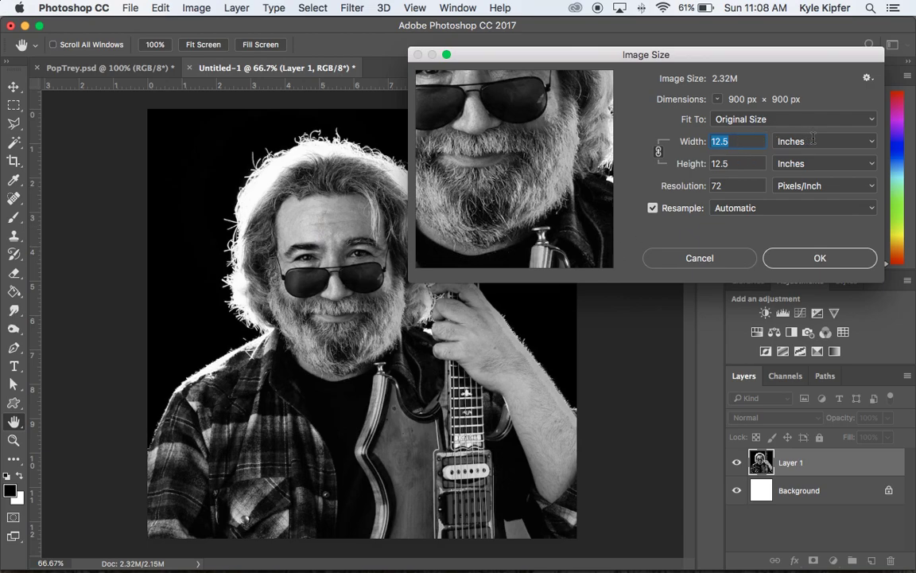
click(867, 143)
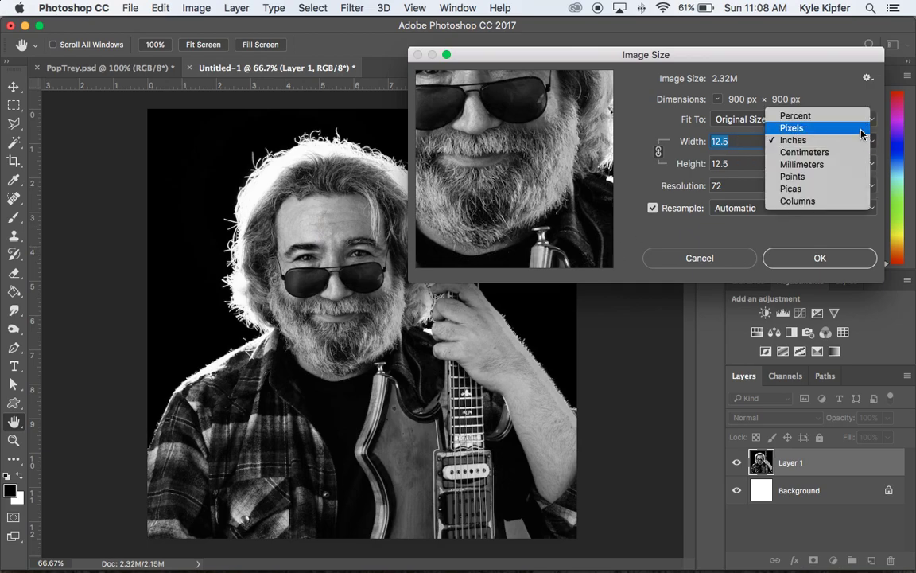
click(863, 128)
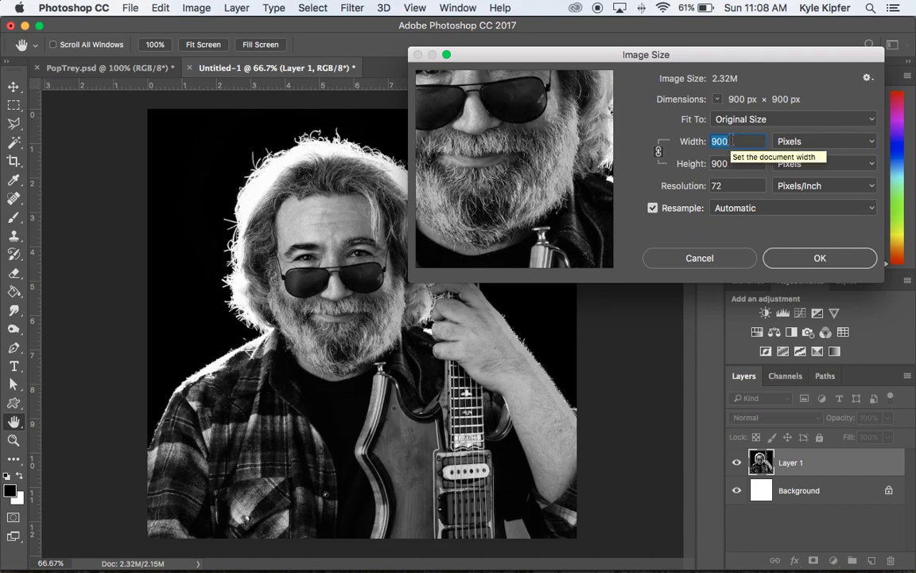
text(500)
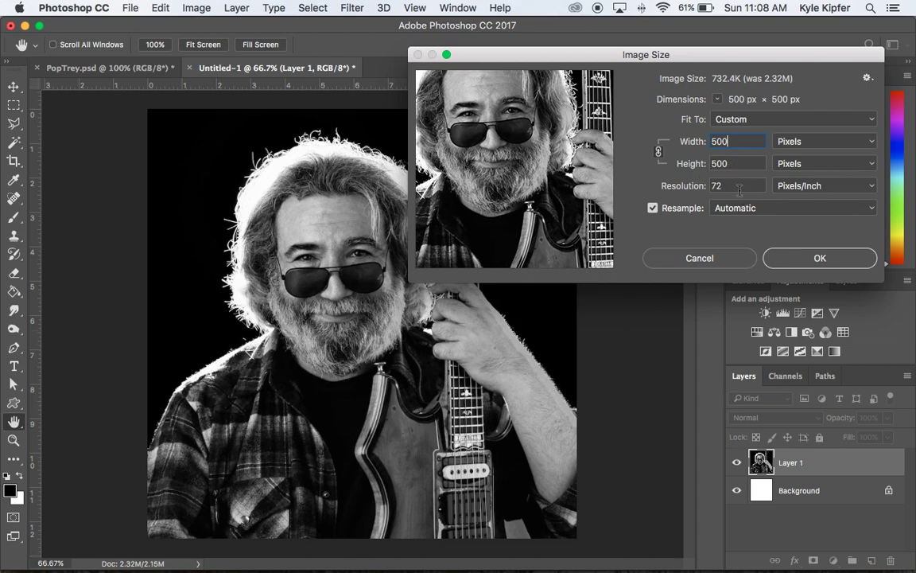
click(827, 258)
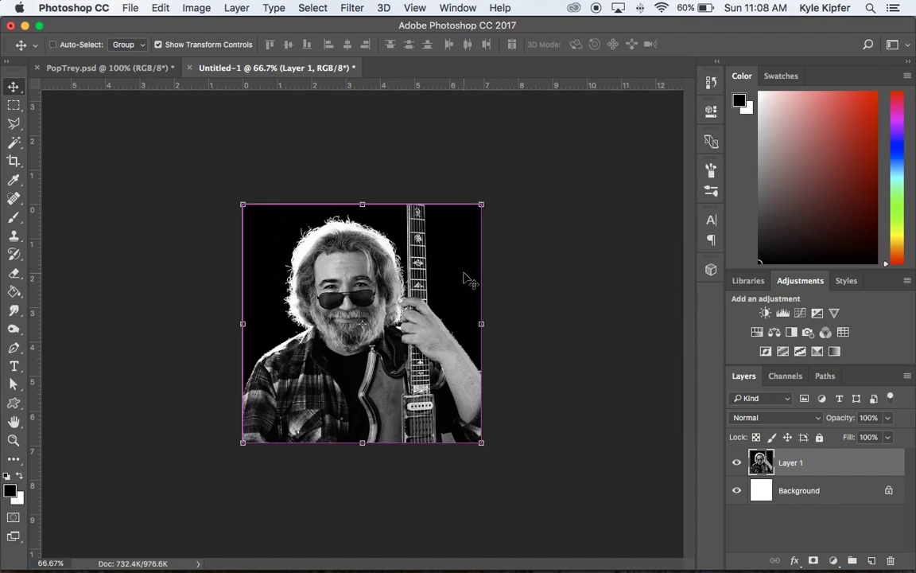
key(super+0)
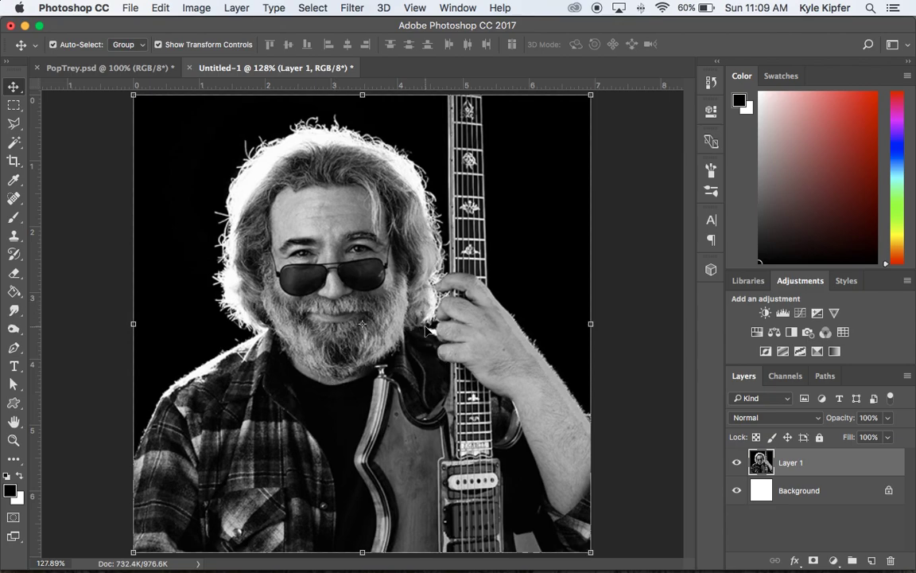
key(super+shift+u)
Choose the Pencil tool and set its brush size to 10 px.
click(14, 220)
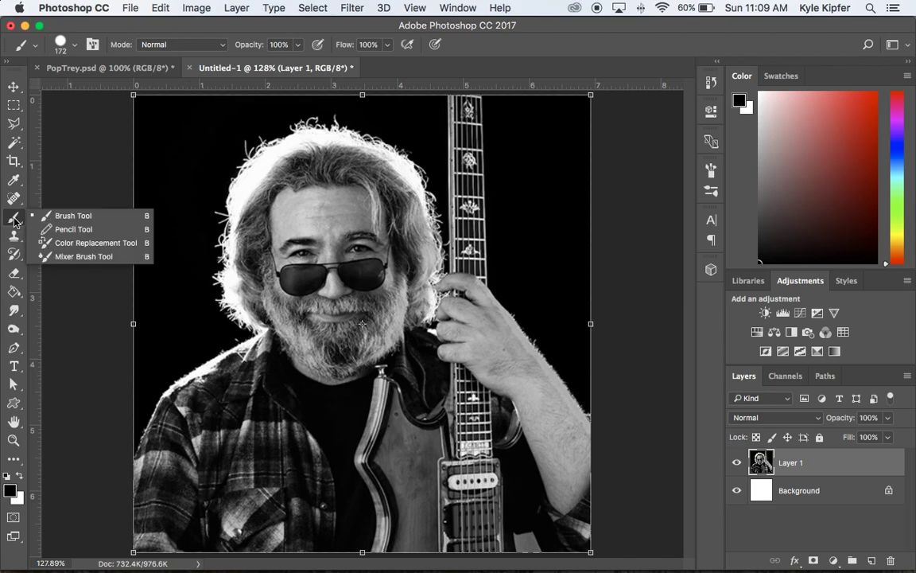
click(77, 231)
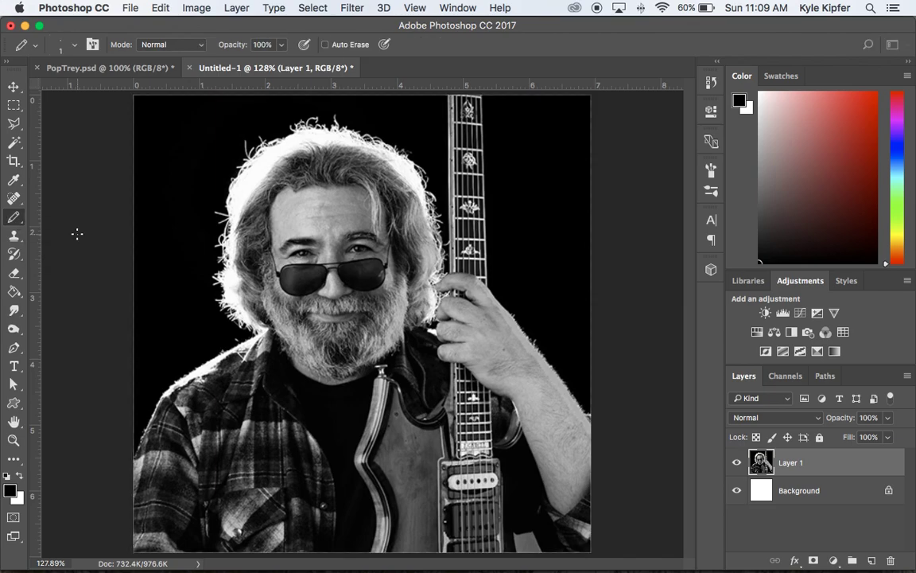
click(76, 46)
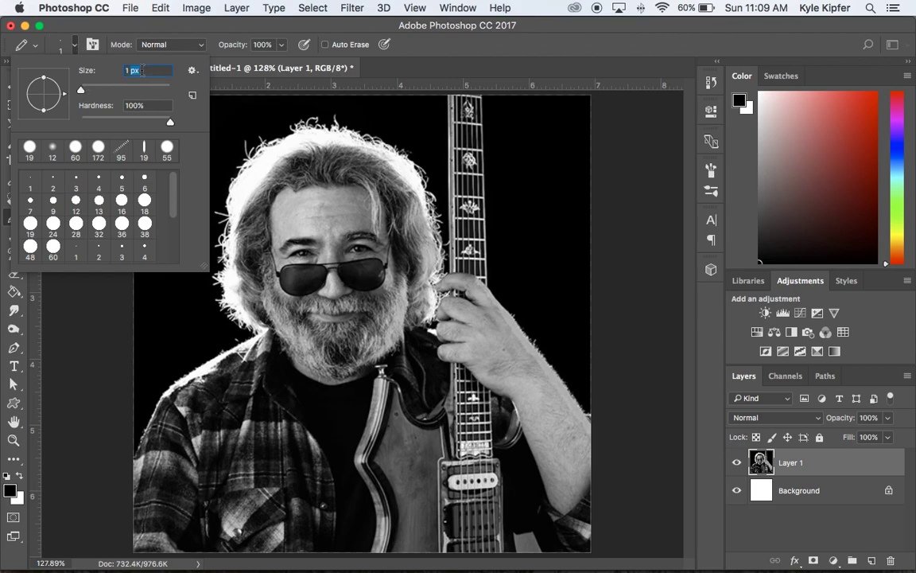
text(10)
key(Return)
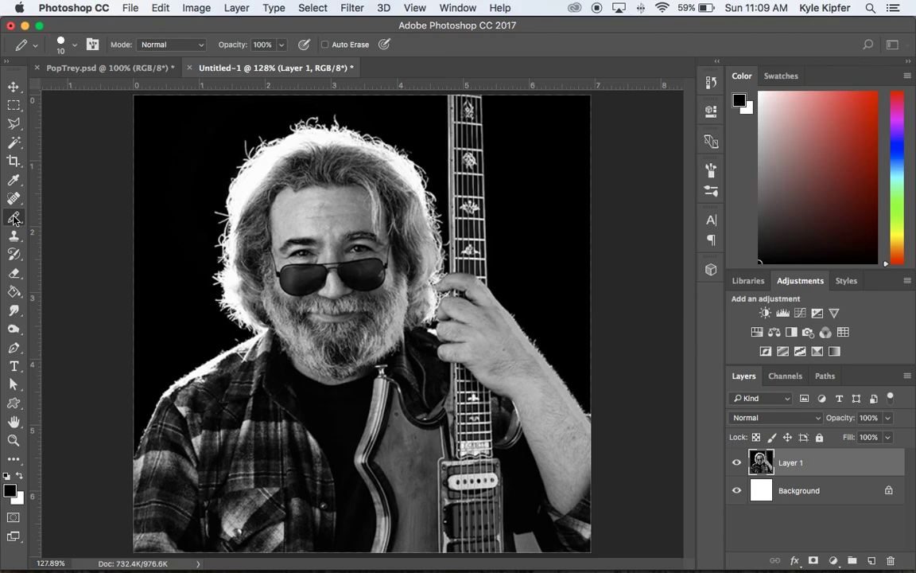
Enter Quick Mask mode and trace the outer contour of the man and guitar from one image edge to the other.
click(14, 519)
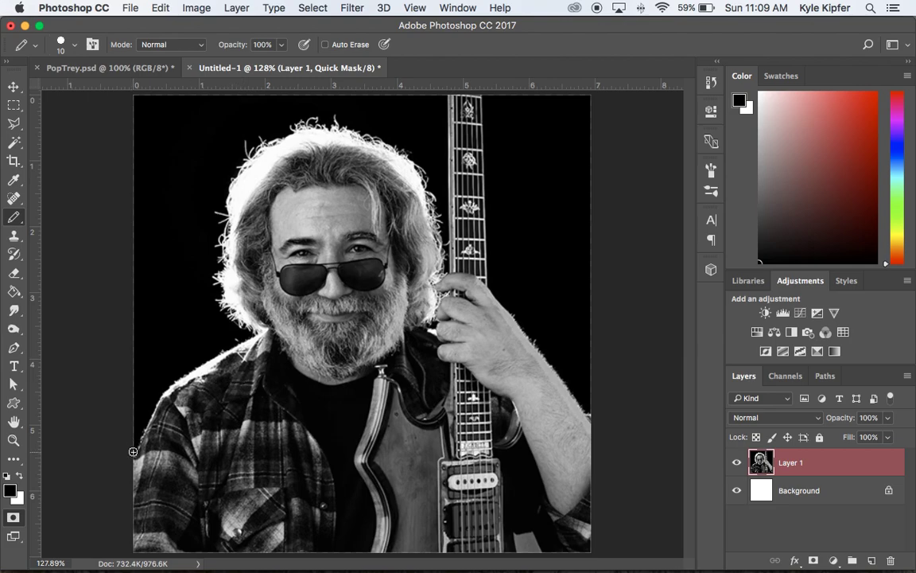
mouse_move(133, 450)
mouse_down()
mouse_move(137, 443)
mouse_move(163, 392)
mouse_move(251, 339)
mouse_move(231, 308)
mouse_move(236, 315)
mouse_move(222, 310)
mouse_move(236, 175)
mouse_up()
mouse_move(256, 147)
mouse_down()
mouse_move(253, 127)
mouse_move(277, 116)
mouse_move(359, 130)
mouse_move(406, 167)
mouse_move(450, 270)
mouse_move(448, 95)
mouse_move(480, 95)
mouse_move(488, 279)
mouse_move(551, 352)
mouse_move(593, 423)
mouse_up()
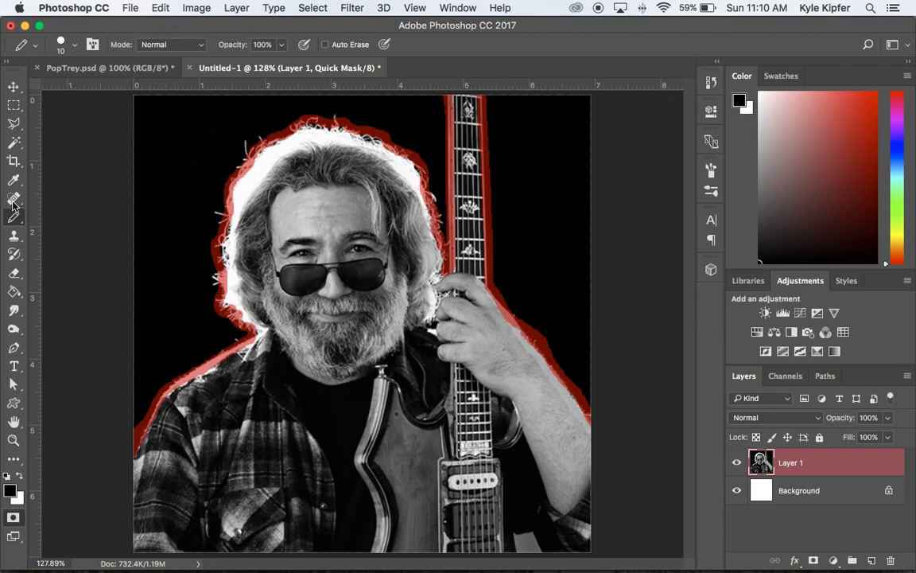
Fill the traced figure and guitar with the Paint Bucket tool in the quick mask, and switch to the Gradient tool.
click(14, 292)
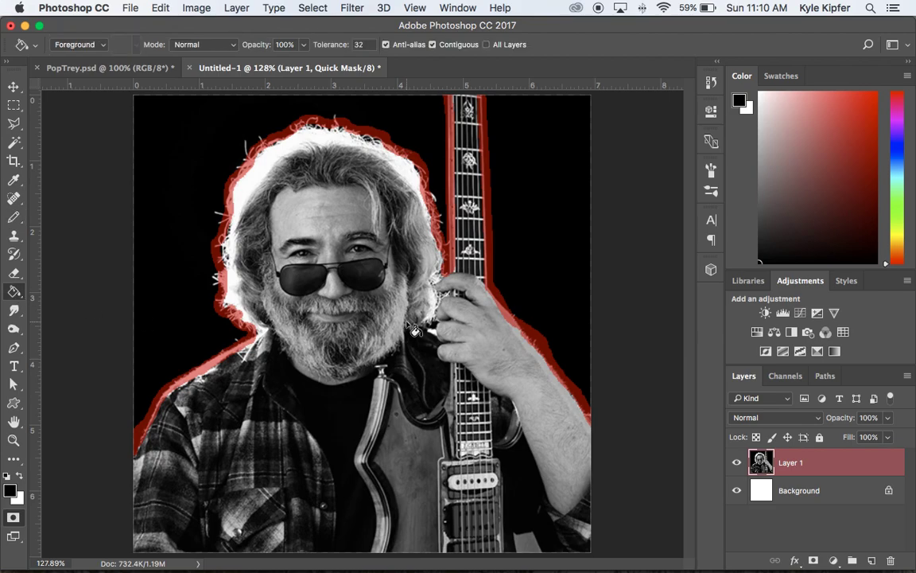
click(347, 289)
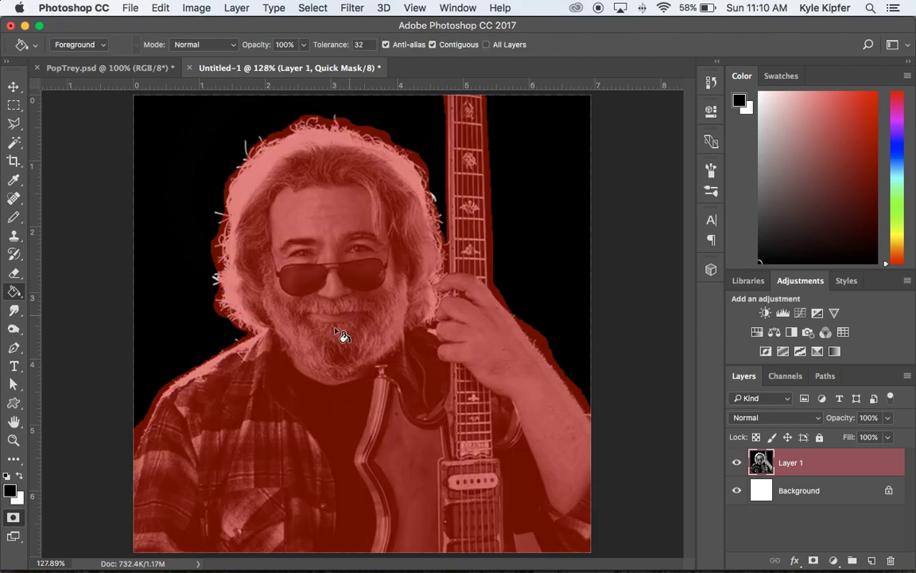
click(13, 292)
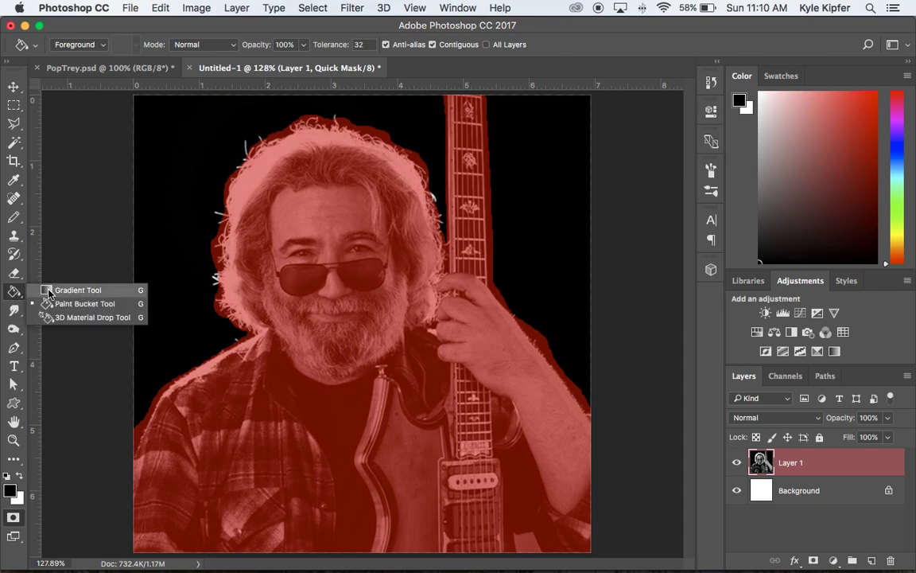
click(48, 290)
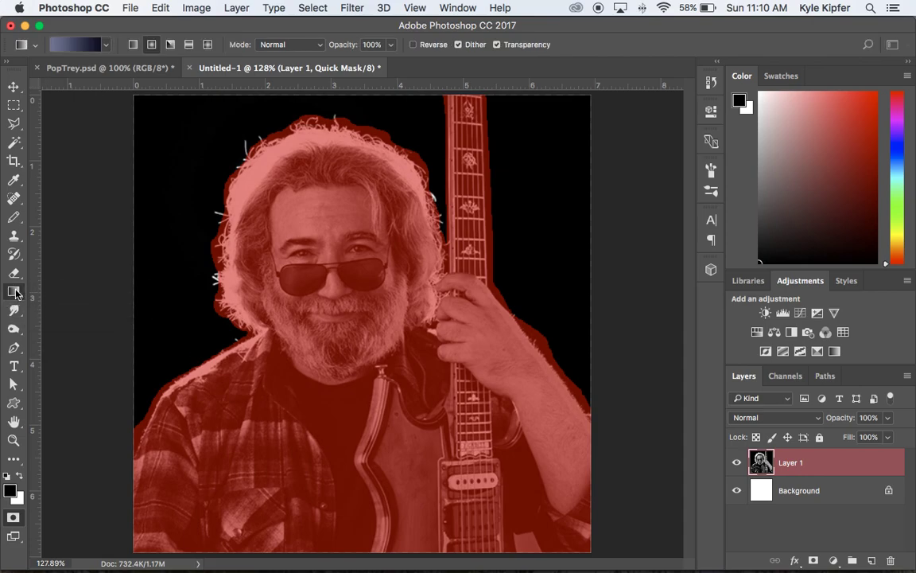
Switch to the Paint Bucket tool, exit Quick Mask mode, and delete the selected background around the man and guitar, clearing the selection.
click(15, 292)
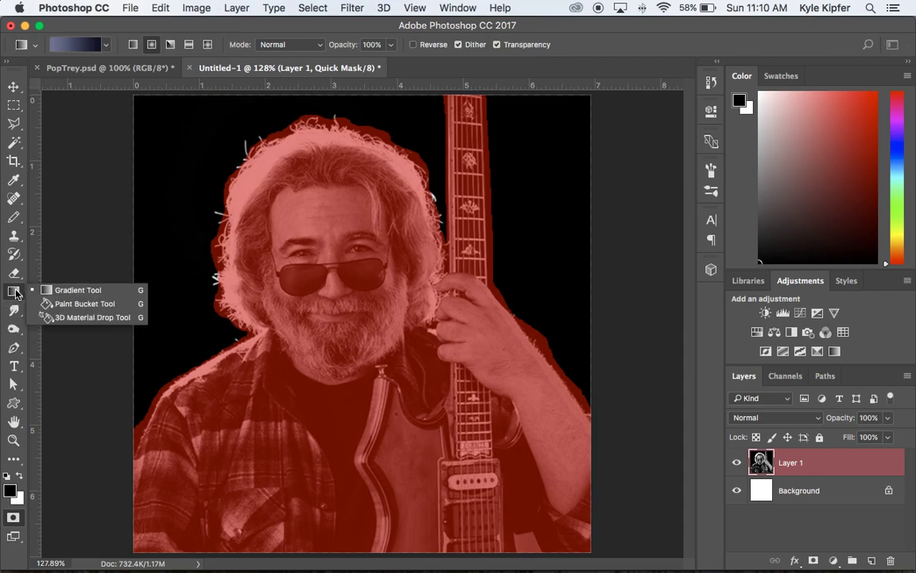
click(66, 303)
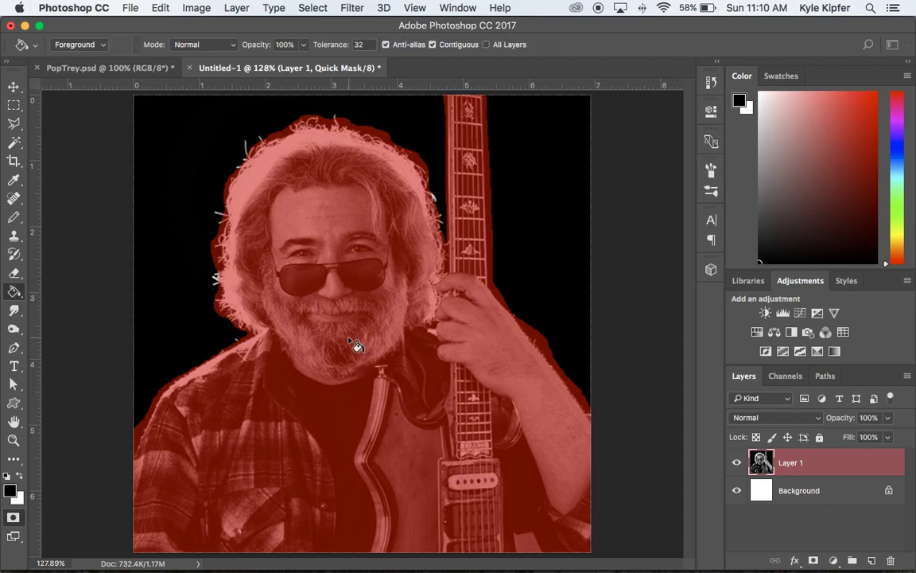
key(q)
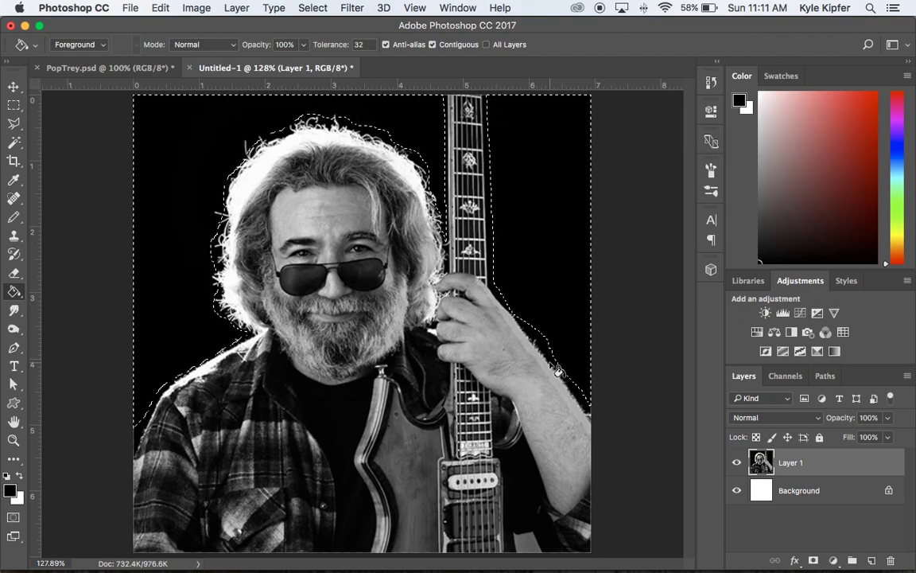
key(Delete)
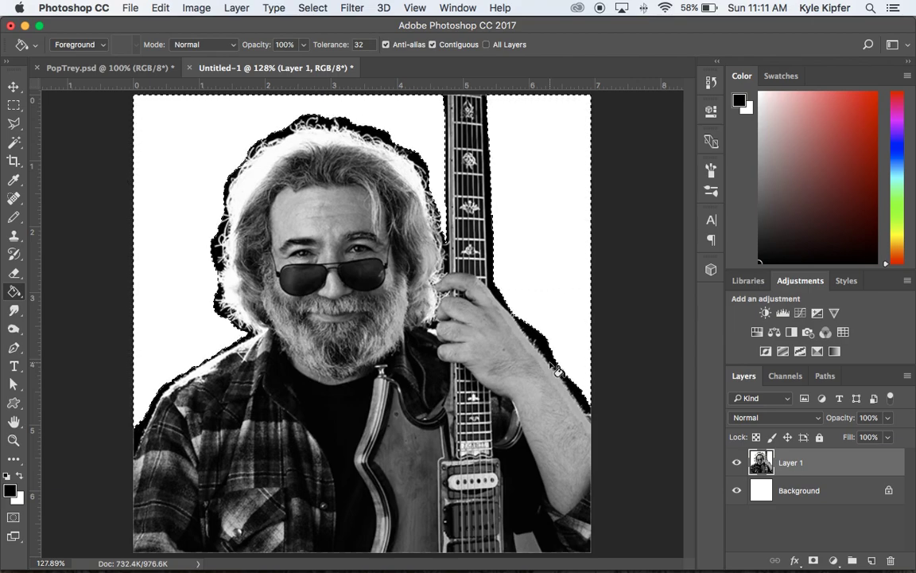
key(super+d)
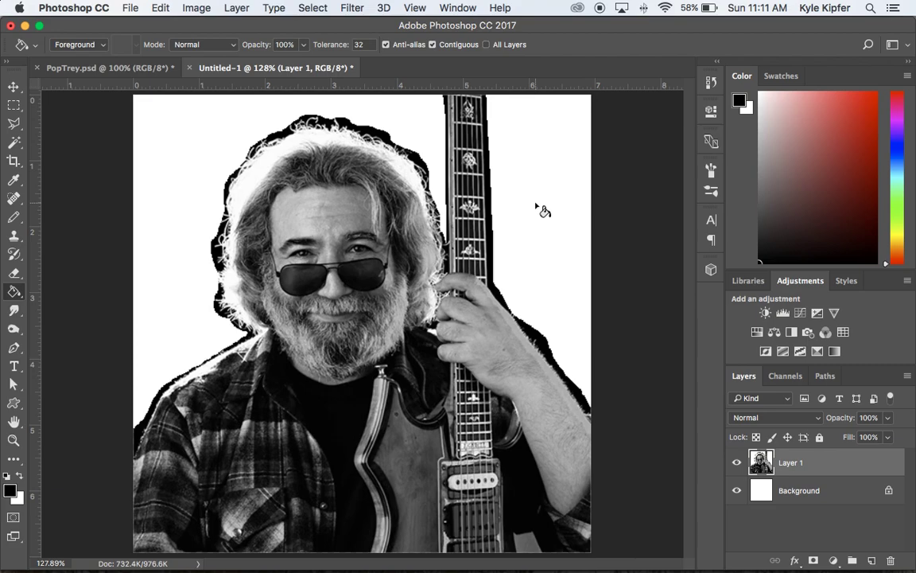
Duplicate Layer 1 with the default copy name.
right_click(822, 467)
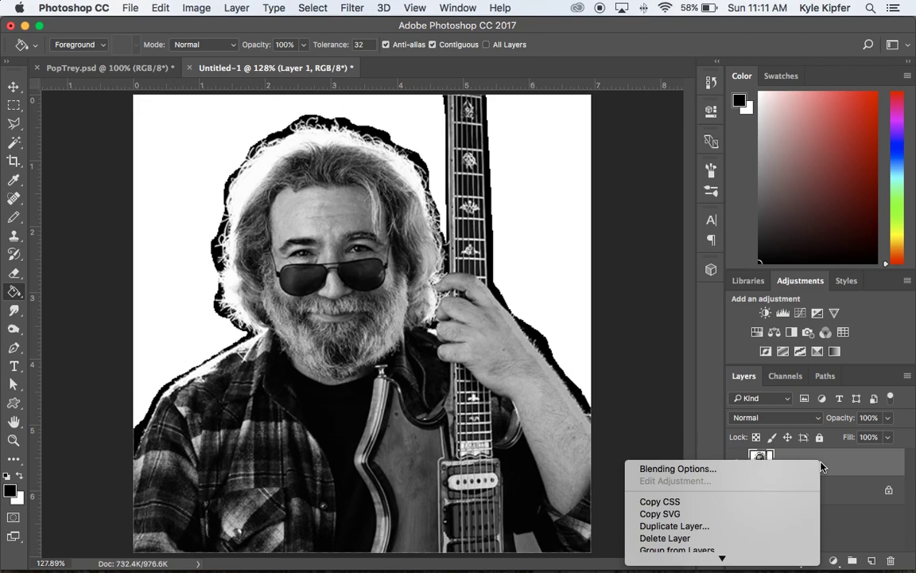
click(757, 526)
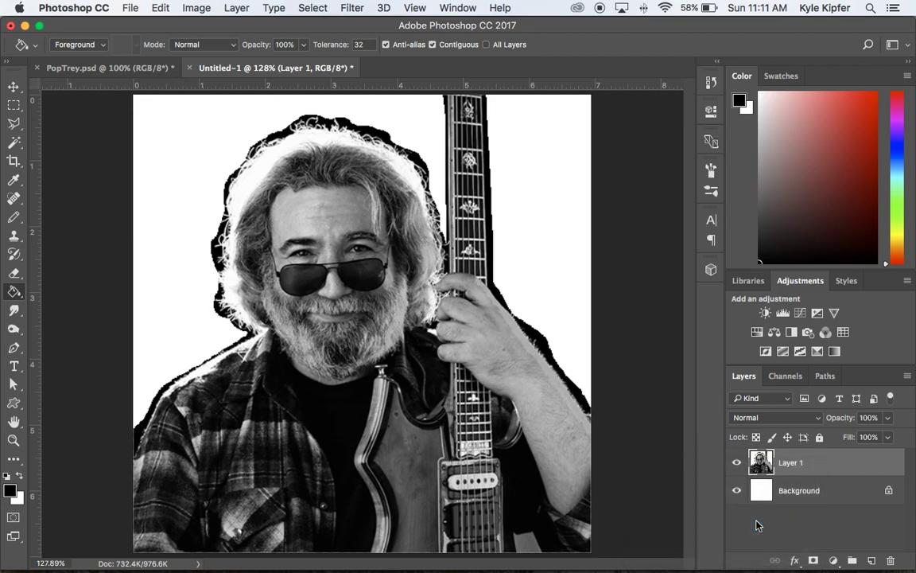
click(607, 226)
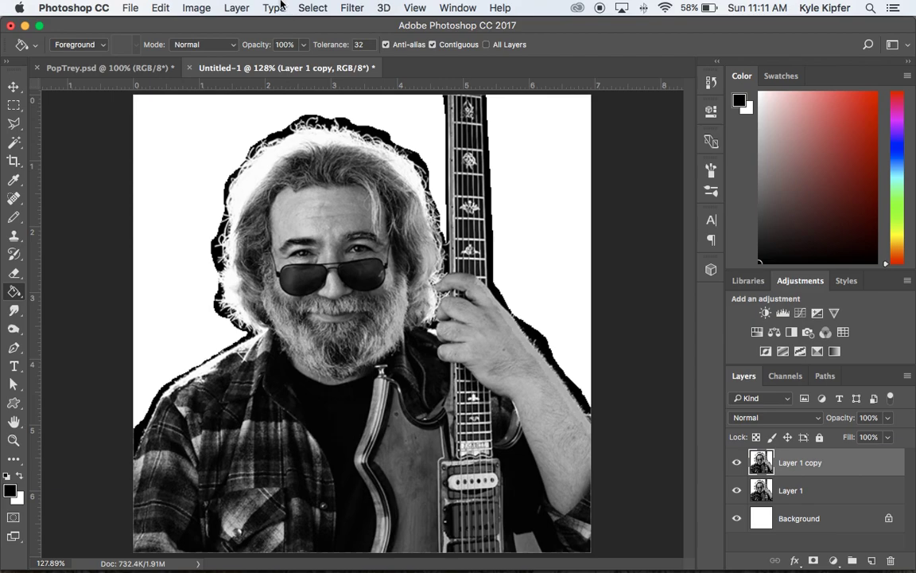
Choose the Halftone Pattern sketch filter for Layer 1 copy and set its size to 1 with the Dot pattern type.
click(353, 7)
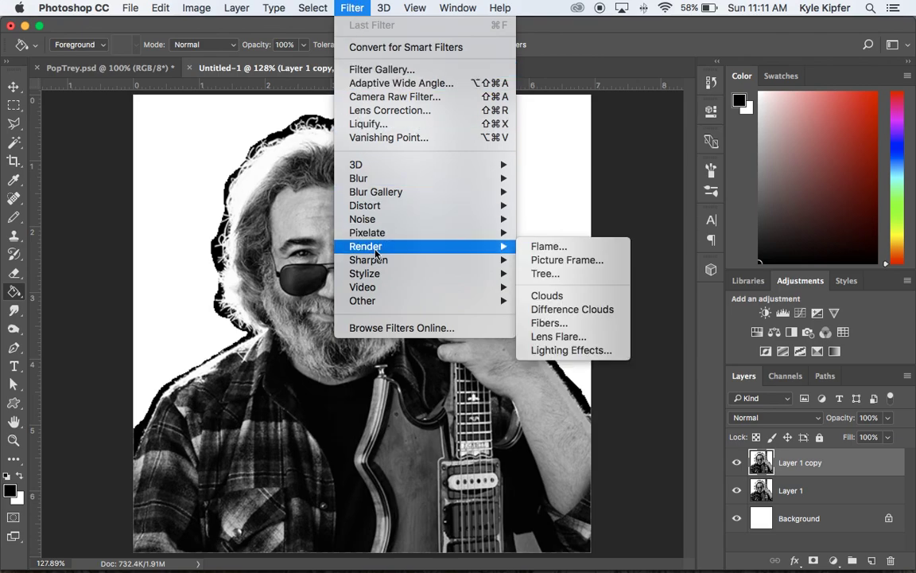
click(427, 69)
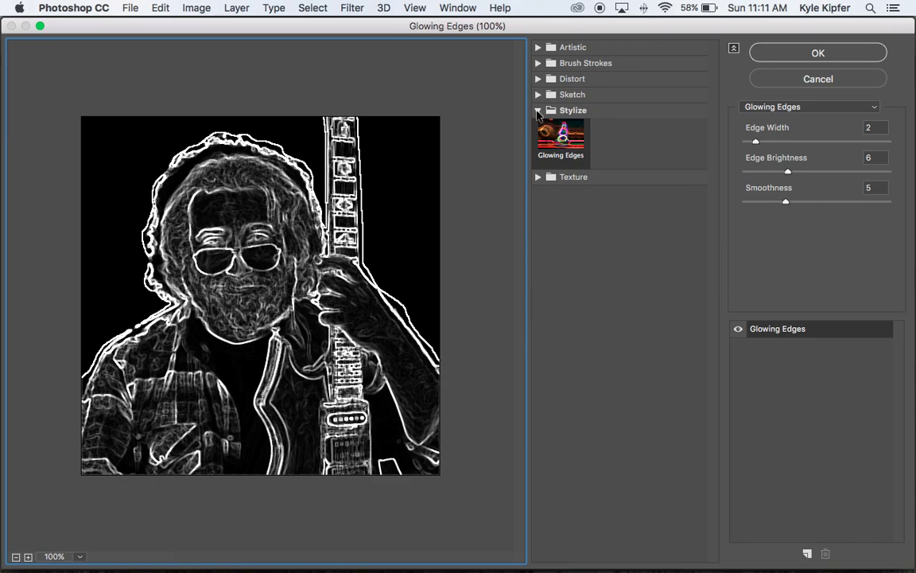
click(538, 110)
click(537, 95)
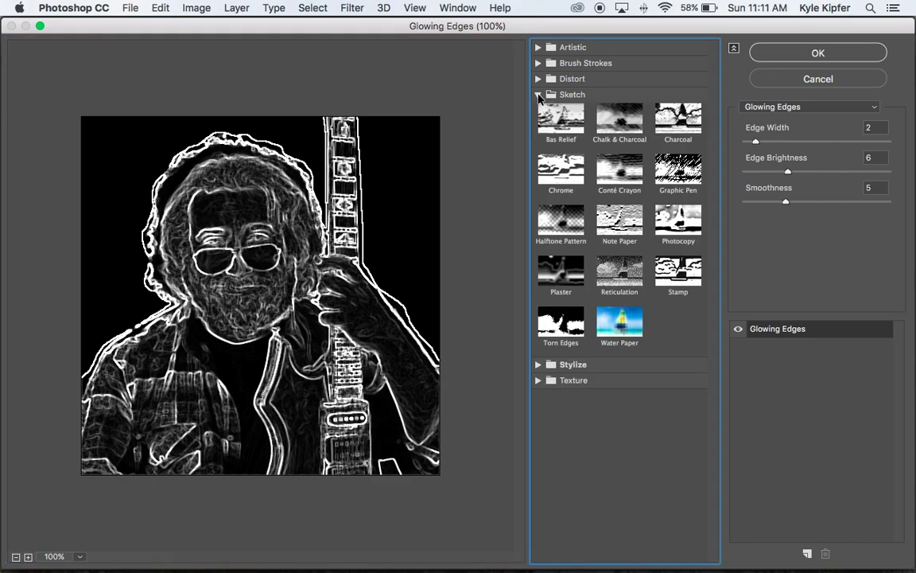
click(564, 223)
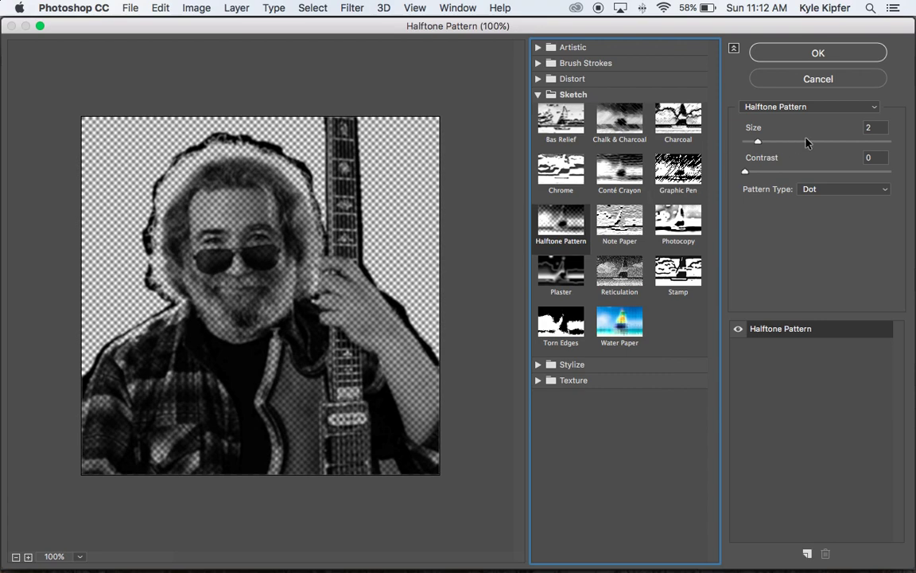
click(757, 142)
drag(757, 142, 746, 143)
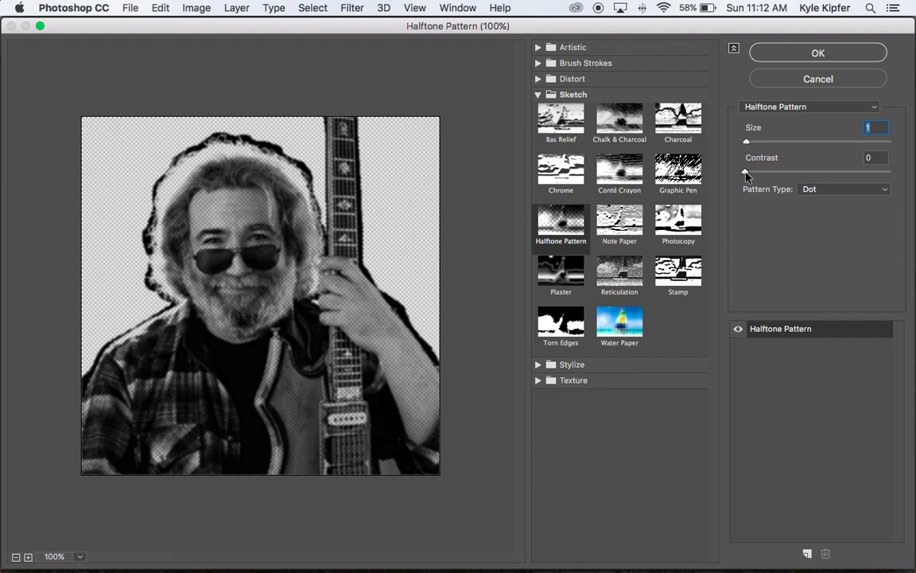
Set the Halftone Pattern contrast to 35 and apply the filter.
drag(747, 175, 860, 175)
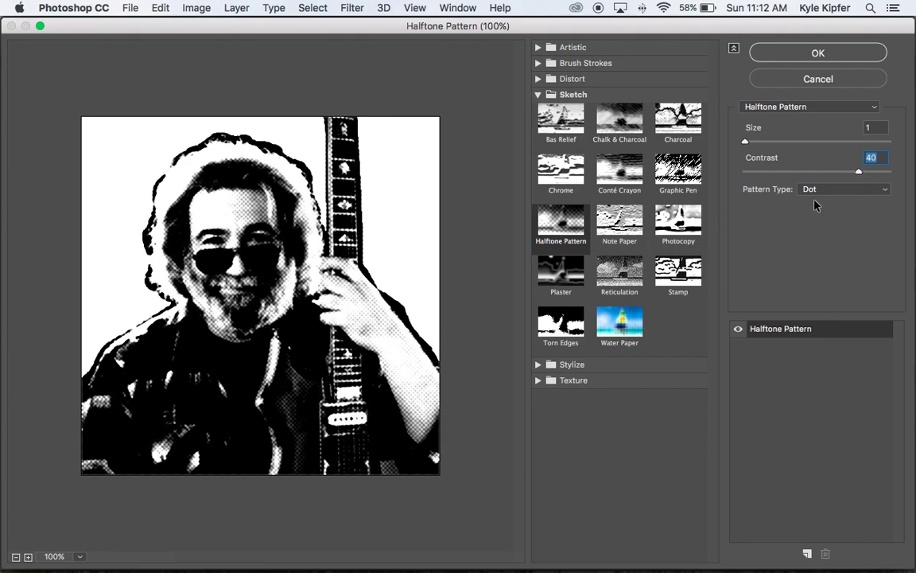
mouse_move(859, 174)
mouse_down()
mouse_move(813, 173)
mouse_move(847, 174)
mouse_up()
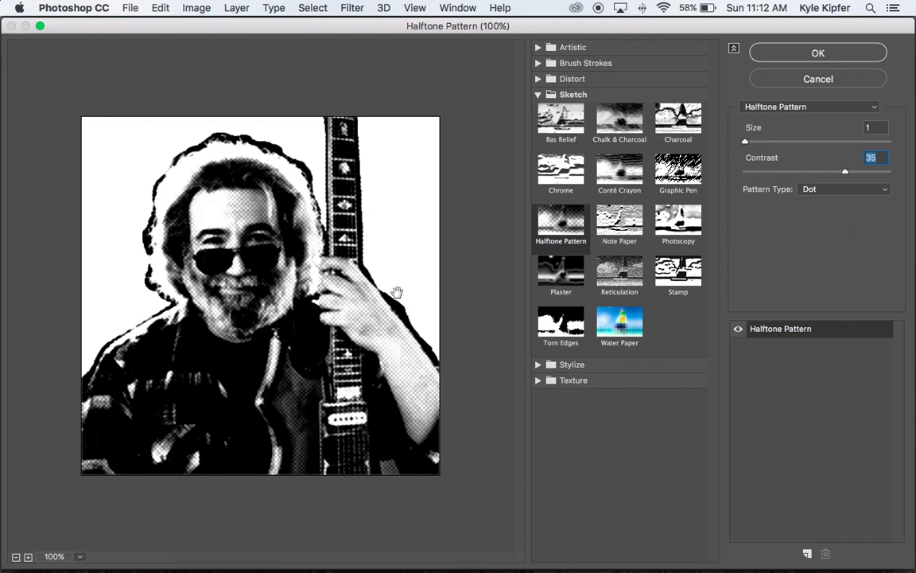
click(806, 172)
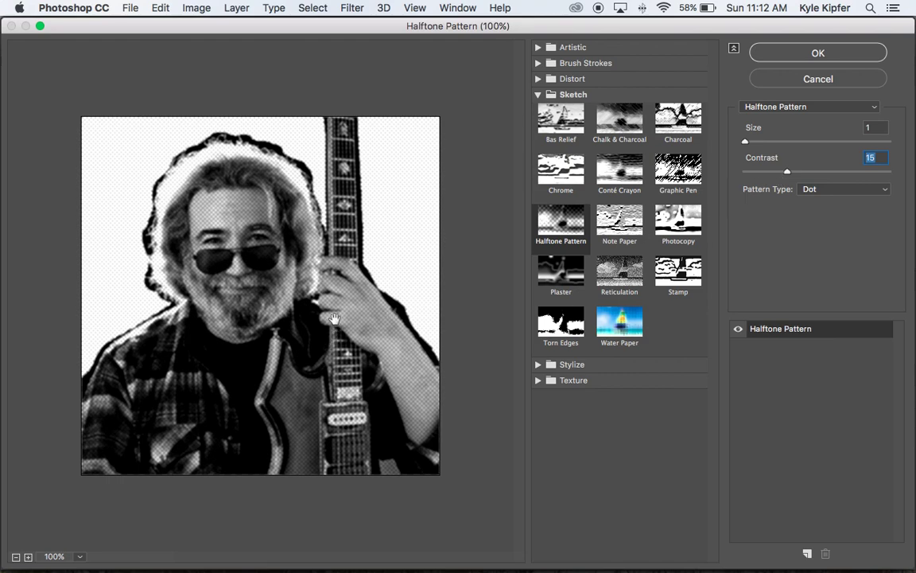
click(866, 171)
drag(867, 175, 847, 177)
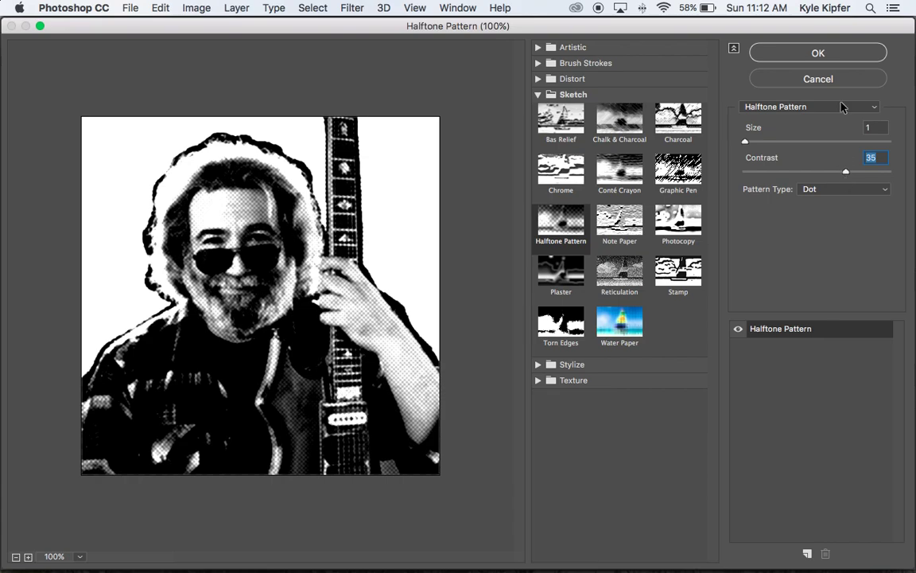
click(828, 53)
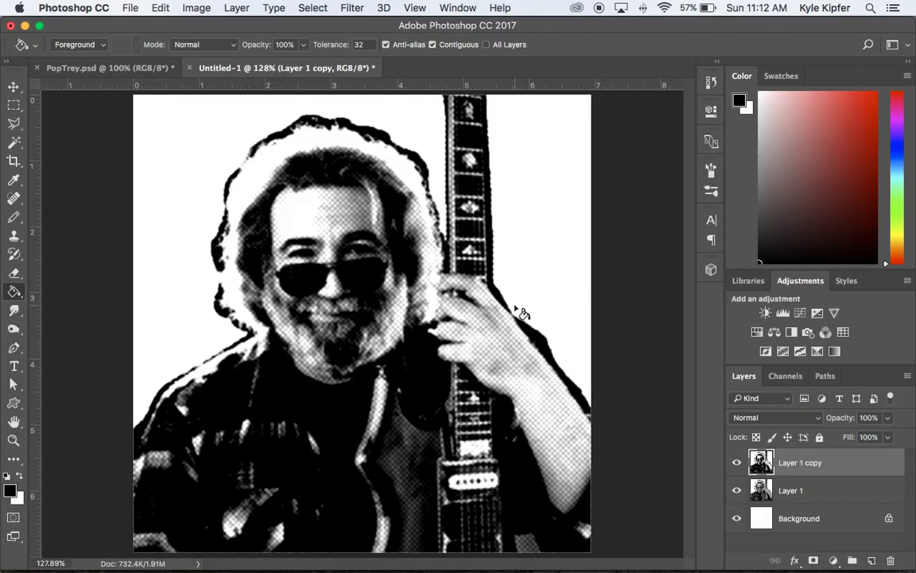
Apply Smart Sharpen to the halftone layer with amount 500%, radius 1.0 px, reduce noise 0%, and Gaussian Blur as the blur to remove.
click(358, 8)
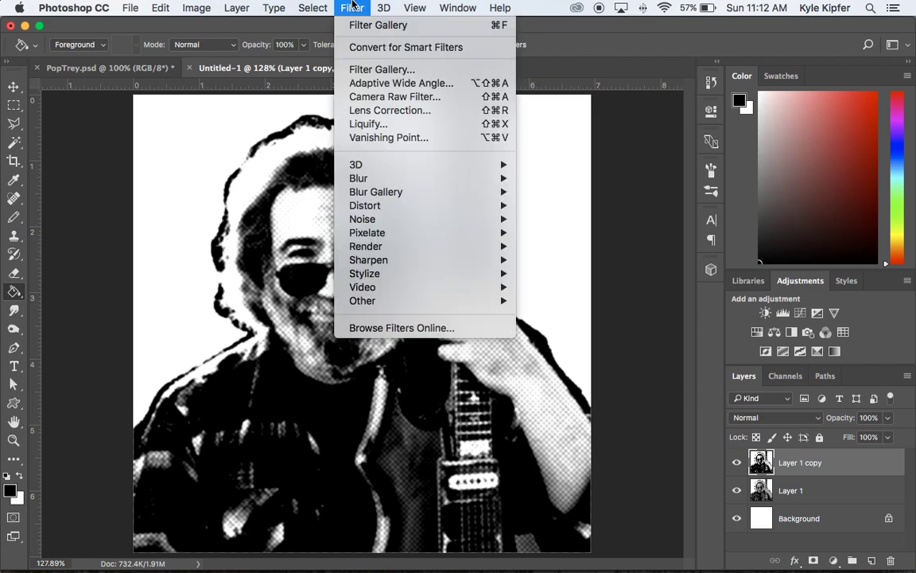
mouse_move(390, 196)
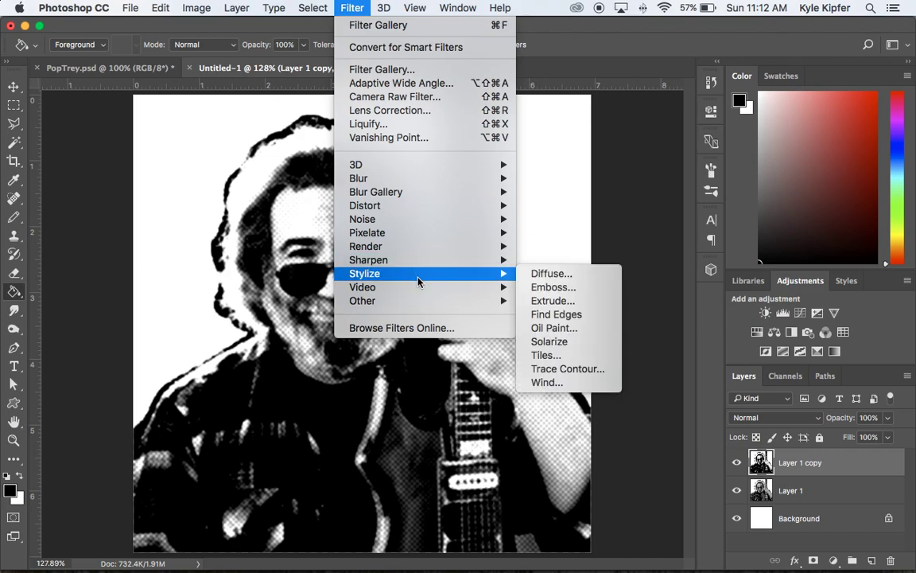
mouse_move(425, 263)
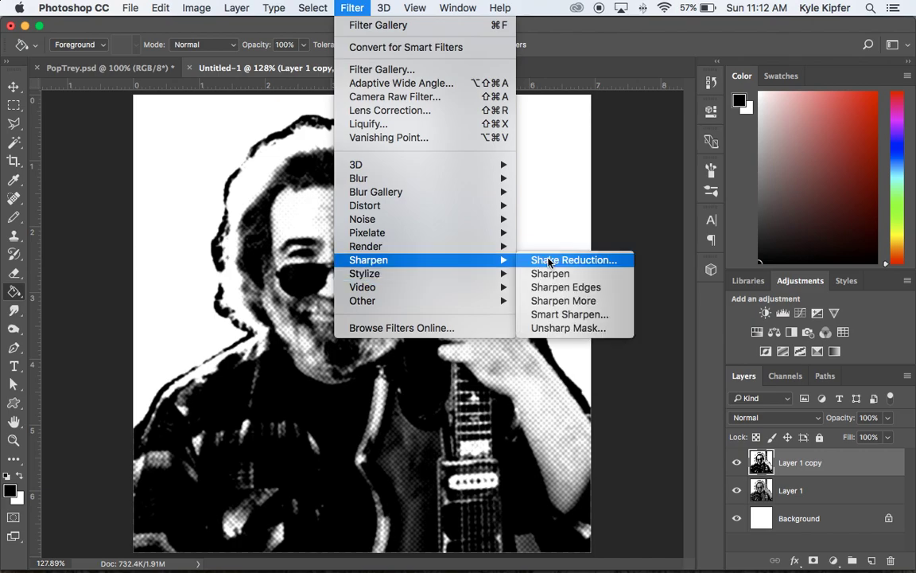
click(570, 315)
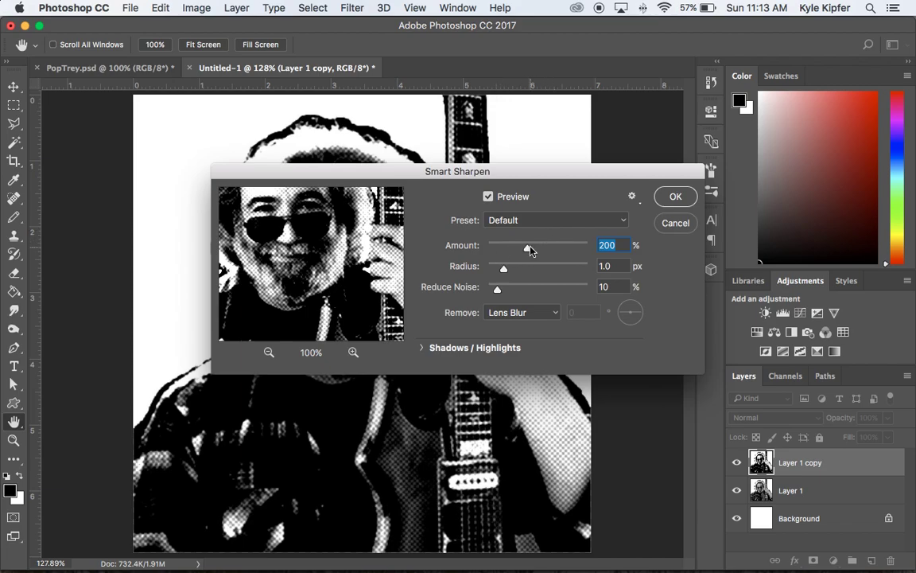
drag(529, 249, 587, 249)
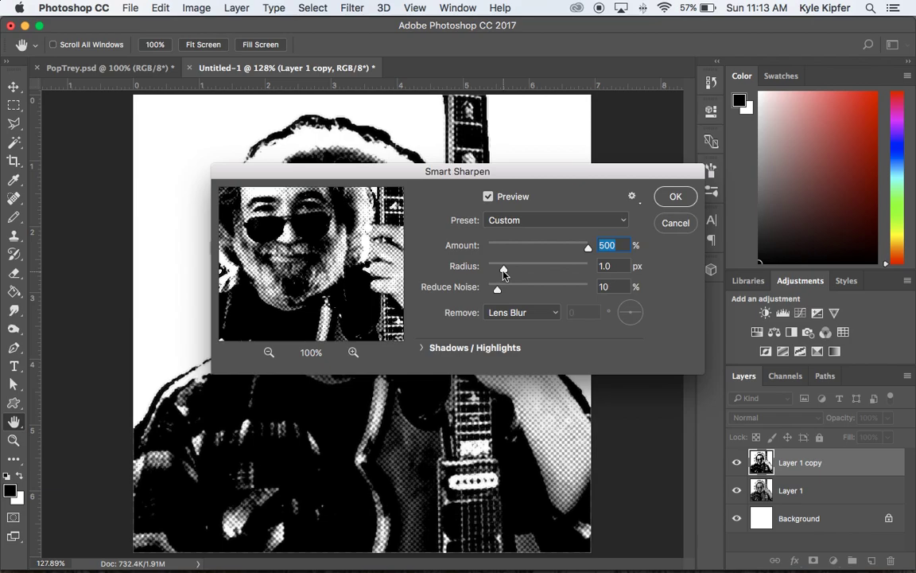
drag(503, 273, 504, 271)
drag(496, 293, 488, 292)
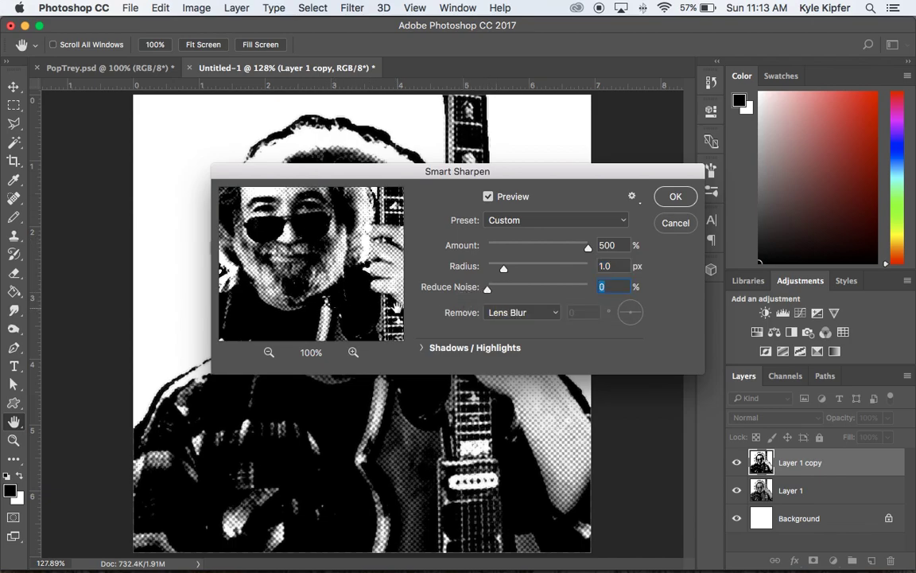
click(553, 313)
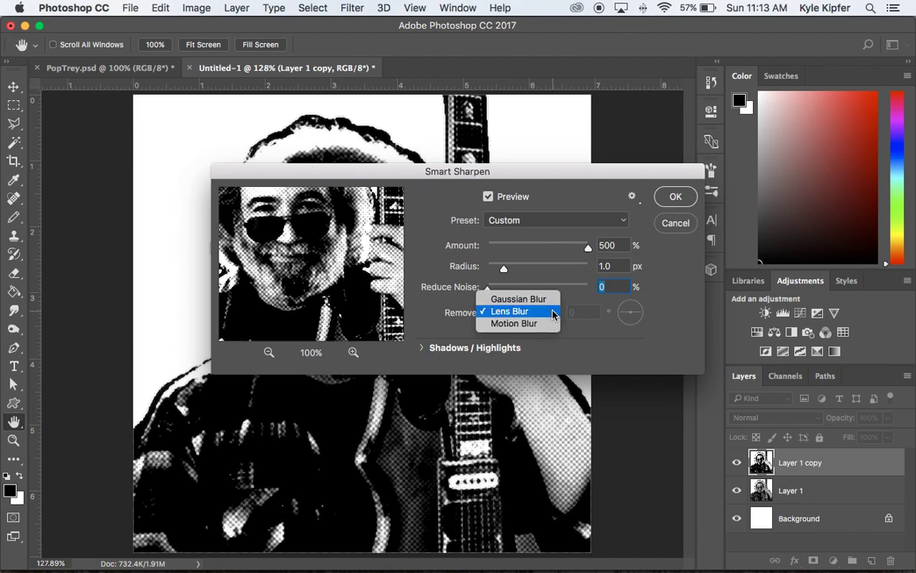
click(551, 300)
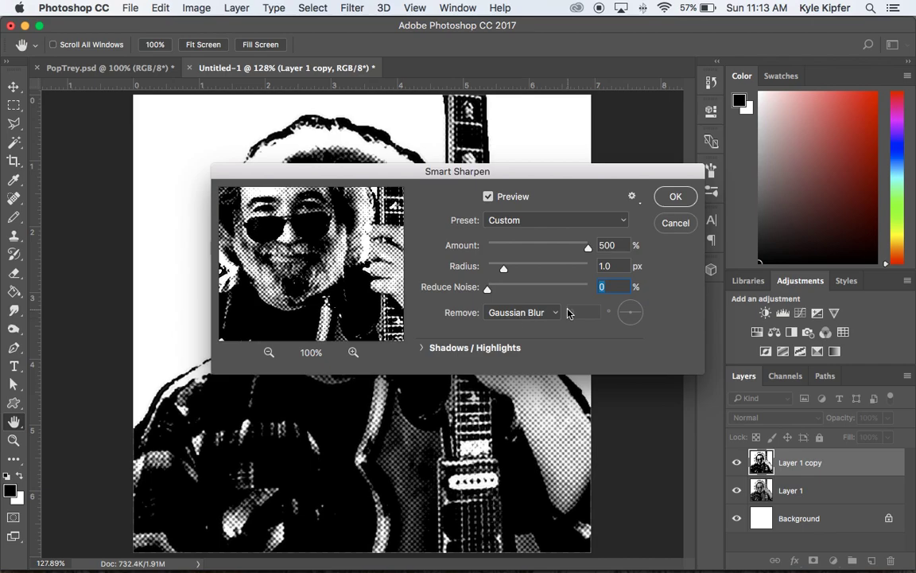
click(675, 199)
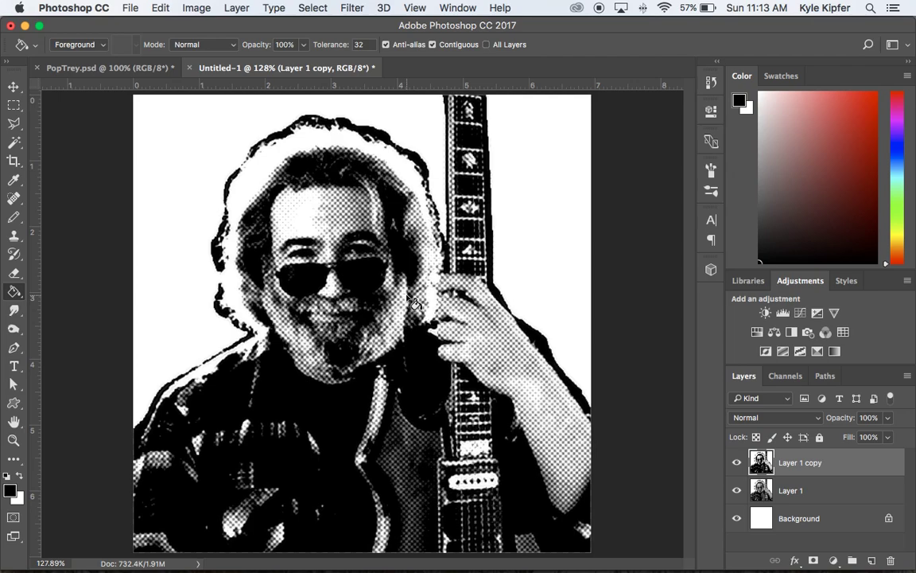
Set the blending mode of Layer 1 copy to Multiply.
click(817, 419)
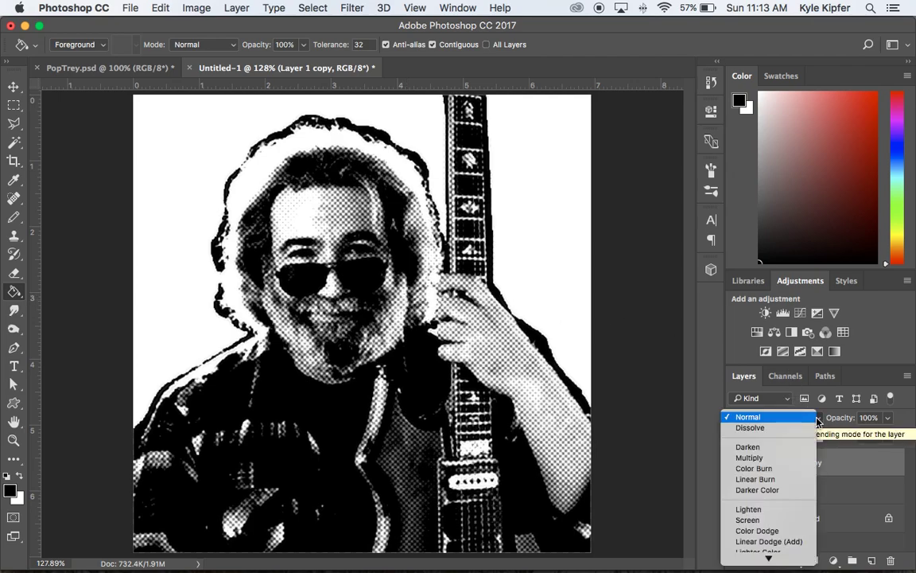
click(797, 460)
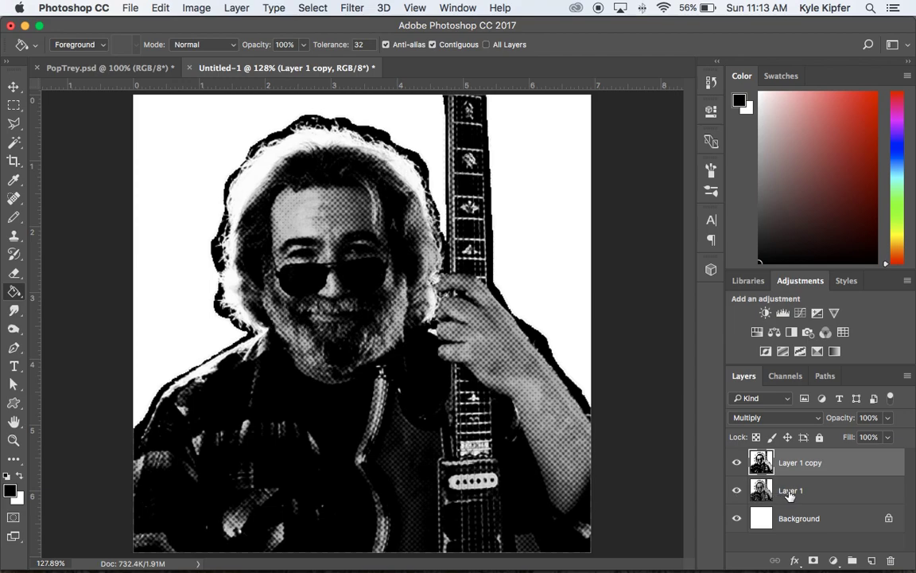
Add a new empty layer directly above Layer 1 and hide Layer 1.
click(842, 497)
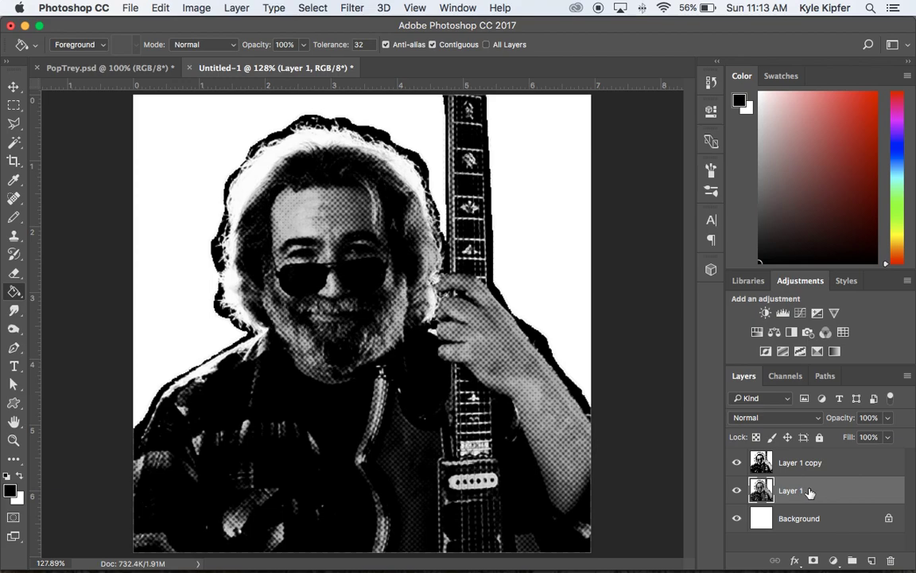
click(872, 561)
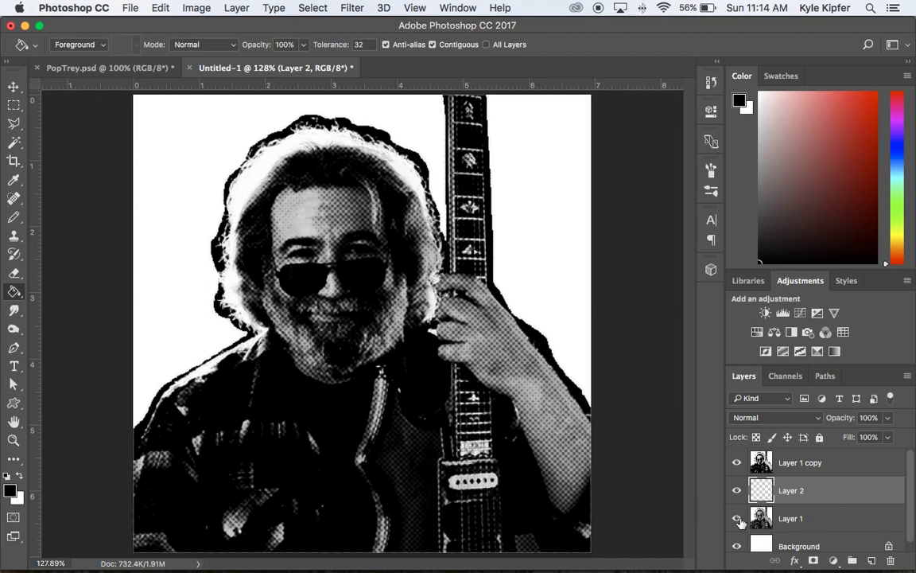
click(740, 522)
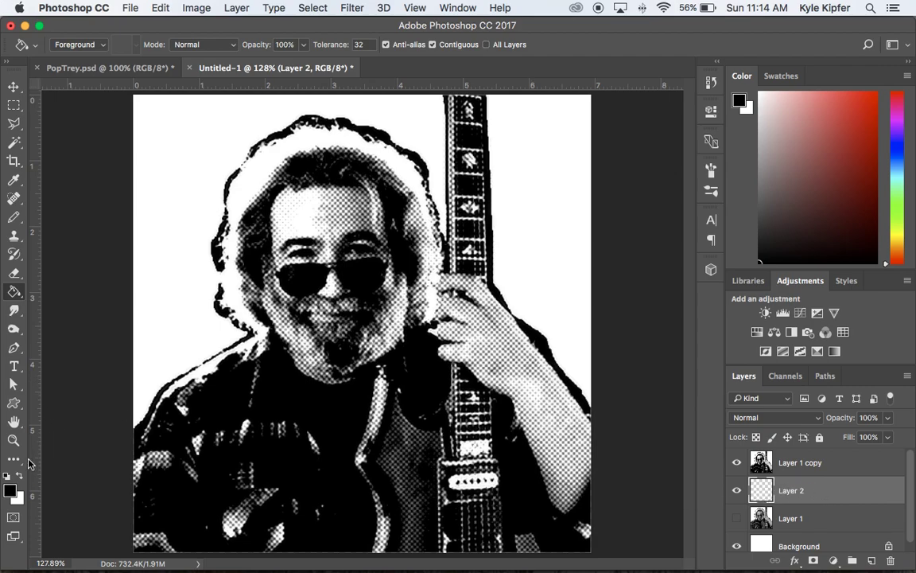
Set the foreground color to the tan skin tone #ebb687.
click(10, 492)
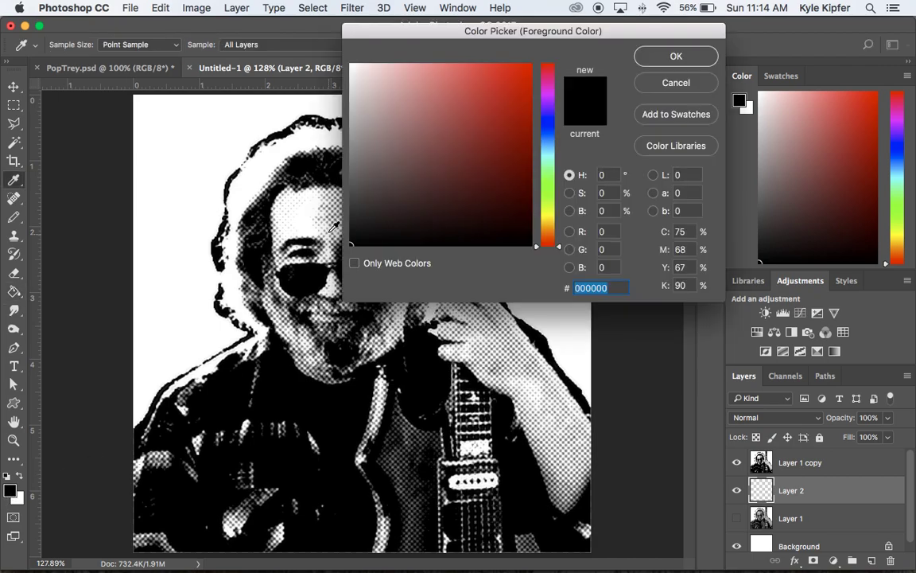
click(549, 232)
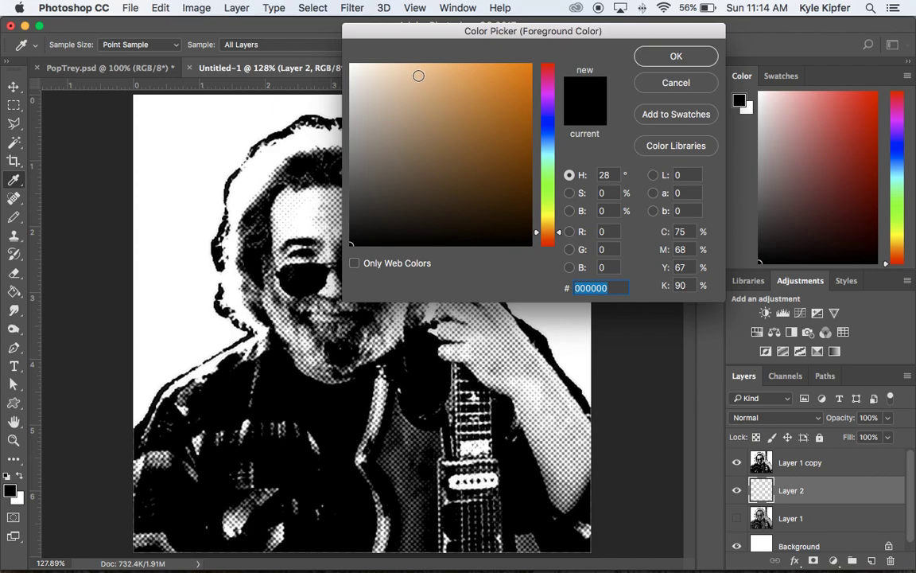
click(418, 76)
click(425, 71)
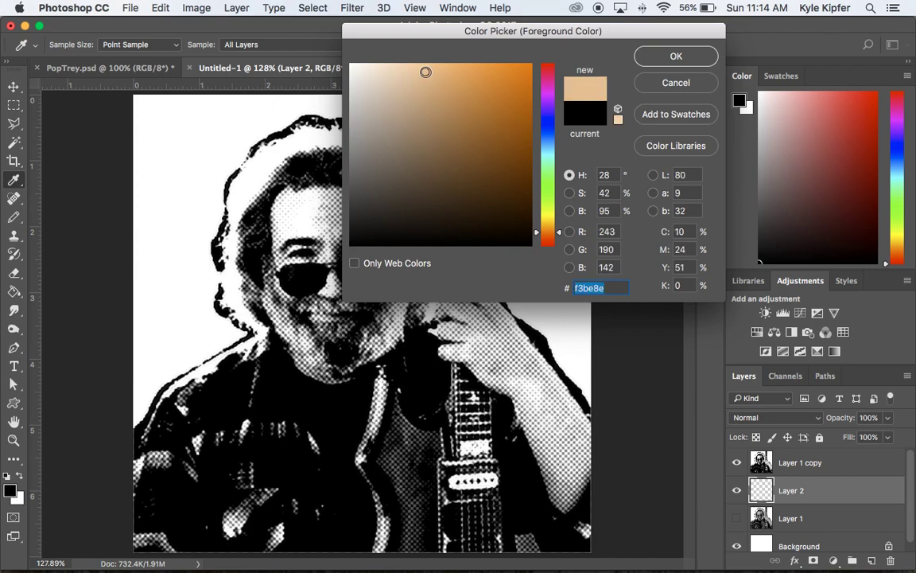
drag(426, 75, 428, 77)
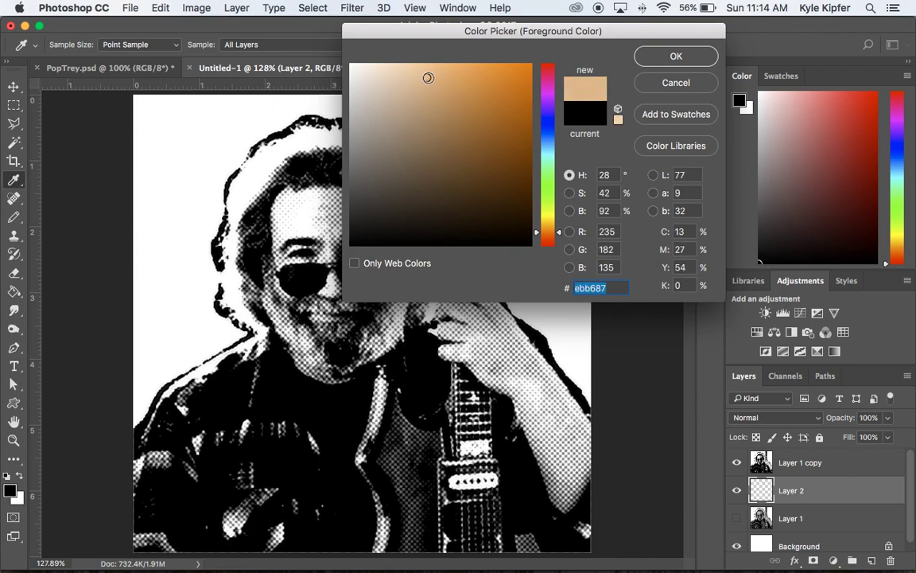
click(676, 57)
key(g)
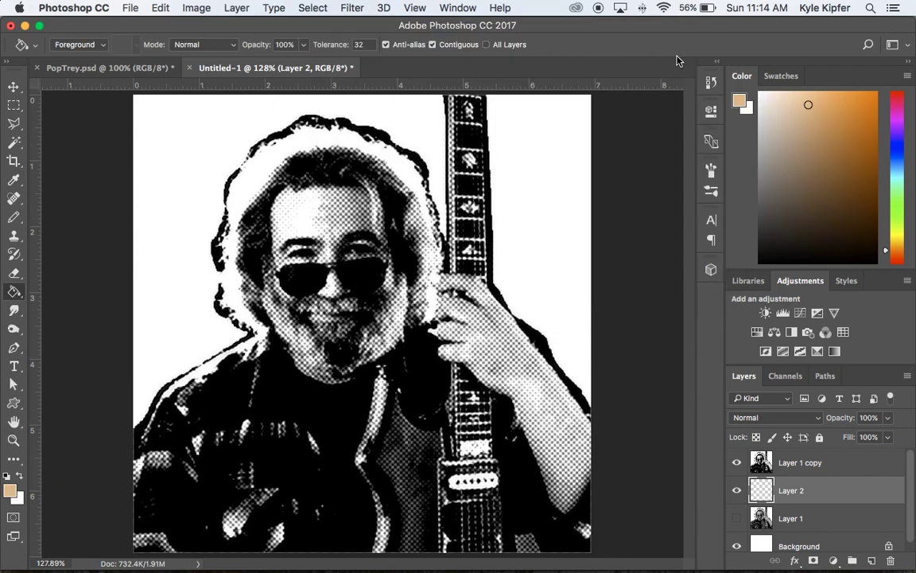
Paint the man's whole face and beard area tan on Layer 2 with the Pencil, enlarging the tip from 10 to 25 px.
click(18, 217)
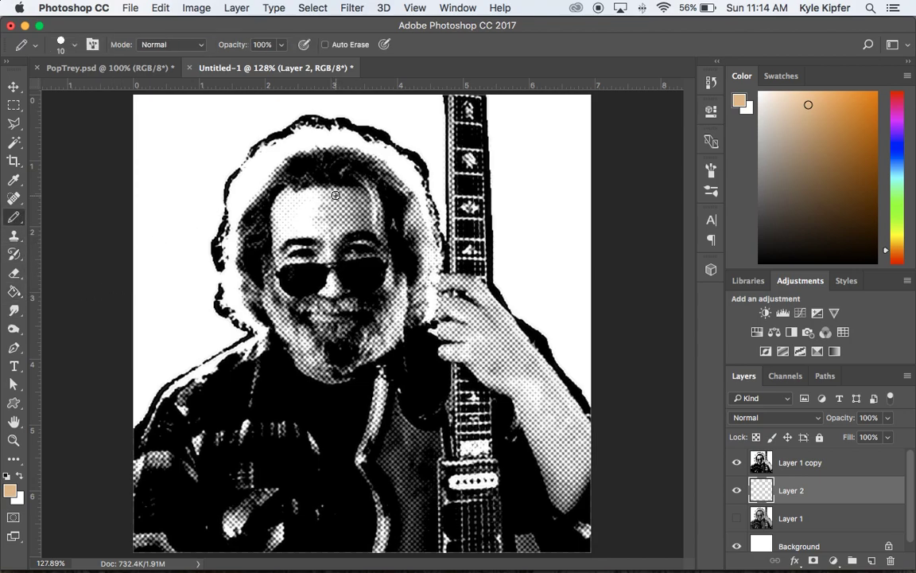
mouse_move(328, 190)
mouse_down()
mouse_move(280, 196)
mouse_move(274, 235)
mouse_move(281, 210)
mouse_move(329, 191)
mouse_up()
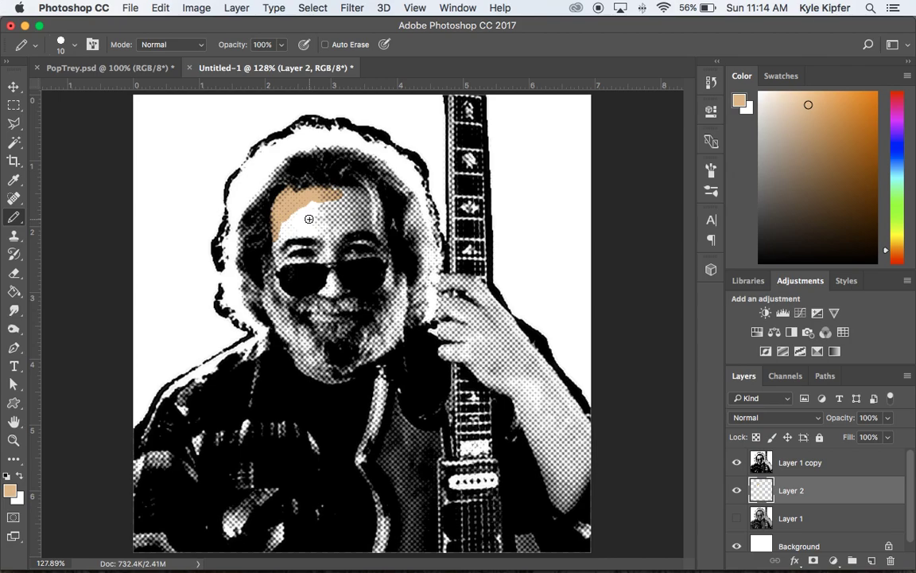
key(bracketright)
key(bracketright)
key(bracketright)
drag(329, 205, 288, 223)
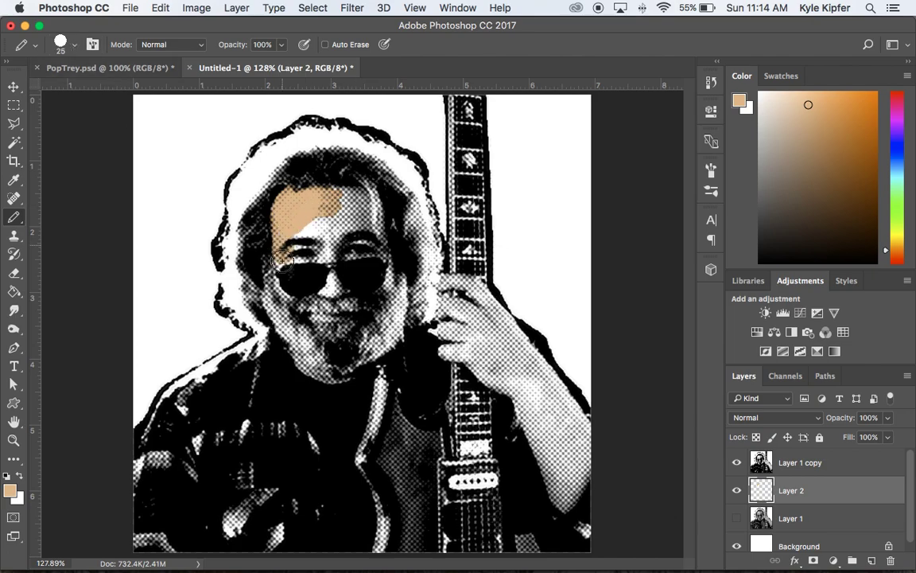
mouse_move(270, 269)
mouse_down()
mouse_move(301, 356)
mouse_move(291, 342)
mouse_move(328, 350)
mouse_move(321, 372)
mouse_move(379, 343)
mouse_move(375, 336)
mouse_move(343, 369)
mouse_move(395, 307)
mouse_move(364, 193)
mouse_move(346, 184)
mouse_move(327, 200)
mouse_move(372, 212)
mouse_move(347, 271)
mouse_move(315, 255)
mouse_move(334, 236)
mouse_move(321, 231)
mouse_move(306, 286)
mouse_move(332, 284)
mouse_move(290, 301)
mouse_move(326, 307)
mouse_move(310, 329)
mouse_move(330, 328)
mouse_move(388, 302)
mouse_move(399, 283)
mouse_move(394, 329)
mouse_move(340, 372)
mouse_up()
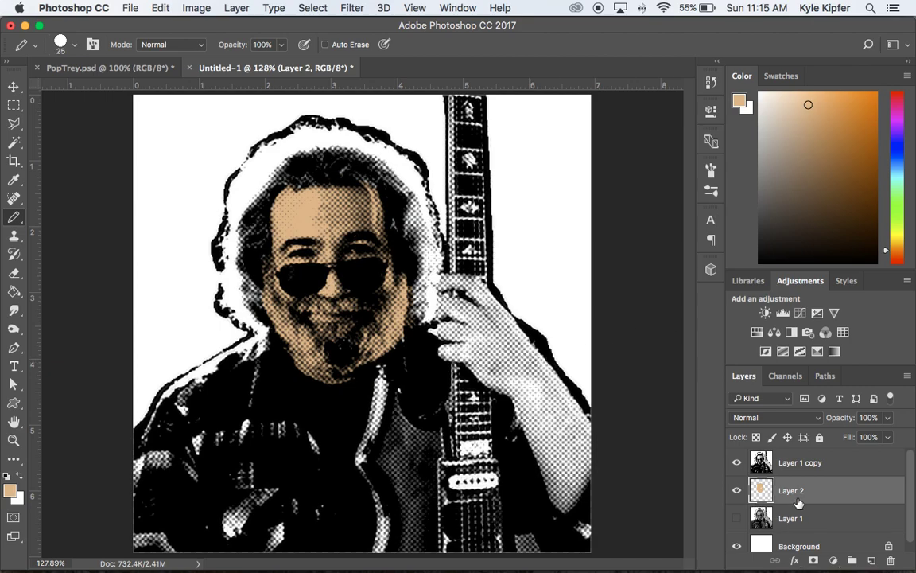
Choose a light yellow-green and fill the empty area around the face on Layer 2 with the Paint Bucket.
click(13, 292)
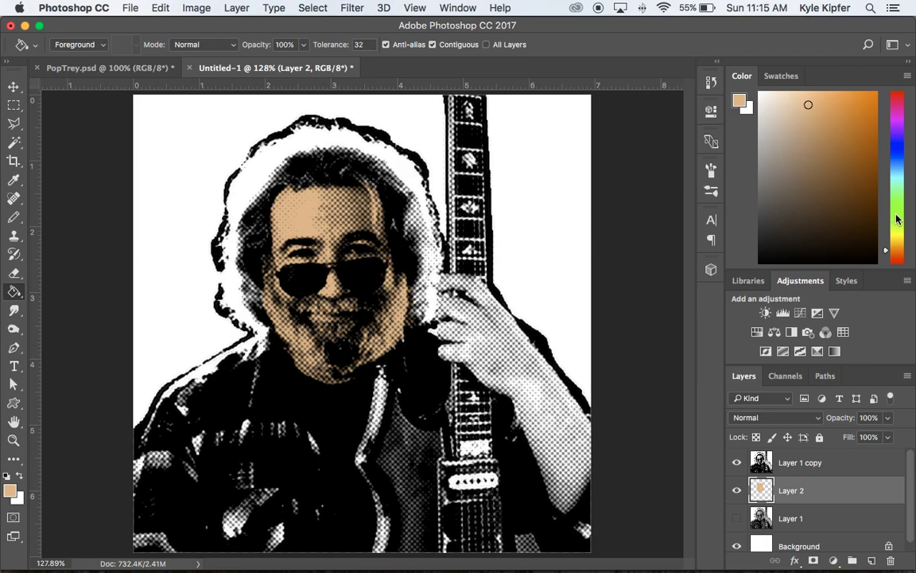
click(897, 215)
click(862, 202)
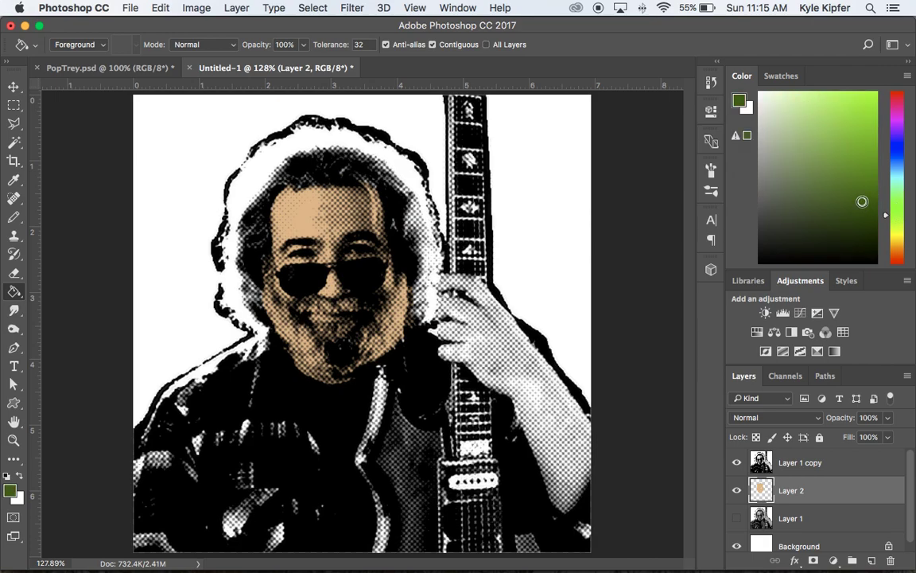
click(863, 149)
click(842, 131)
click(845, 120)
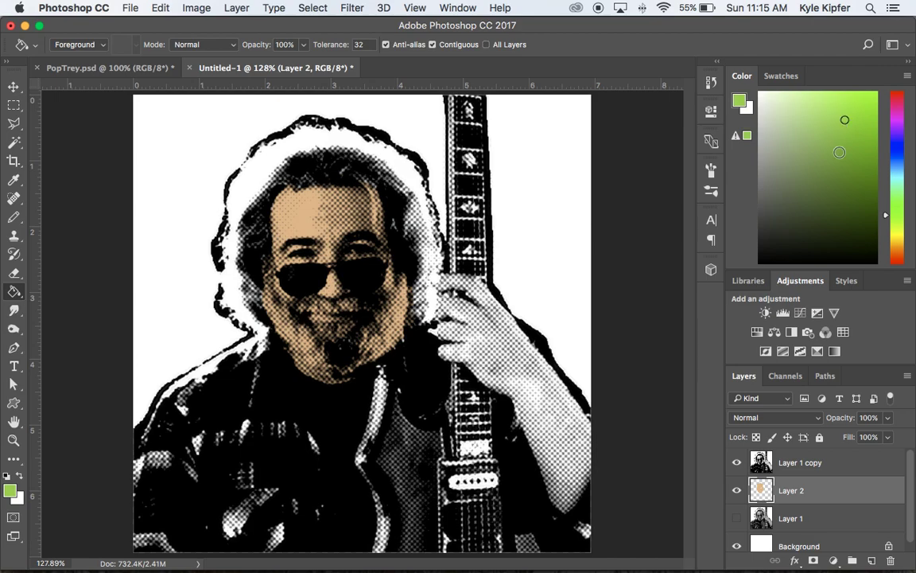
click(202, 201)
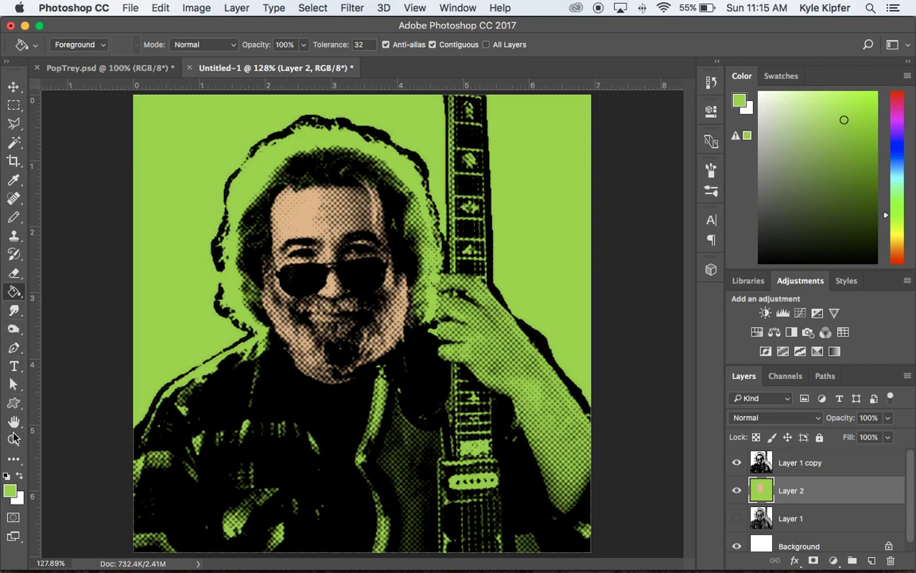
Sample the tan from the forehead and paint the raised hand and forearm with the 25 px Pencil.
key(i)
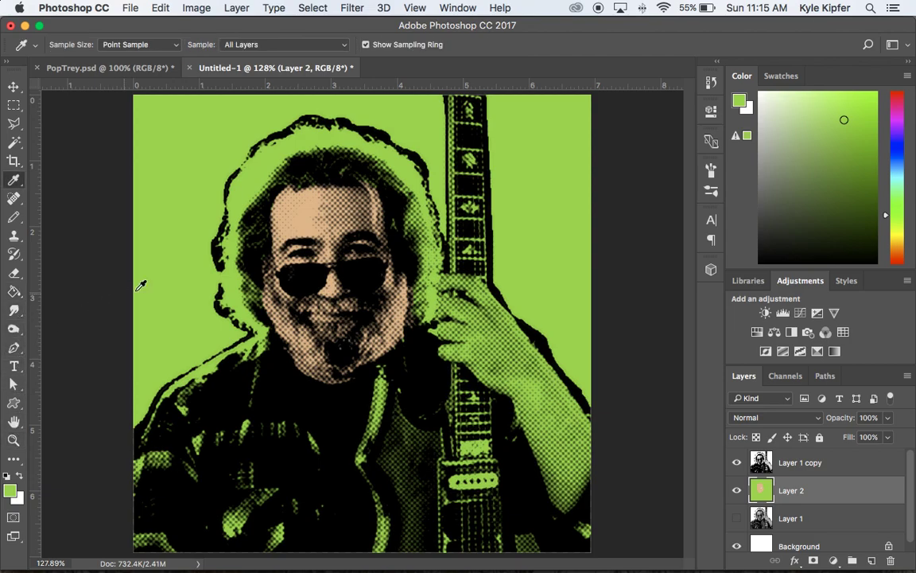
click(311, 205)
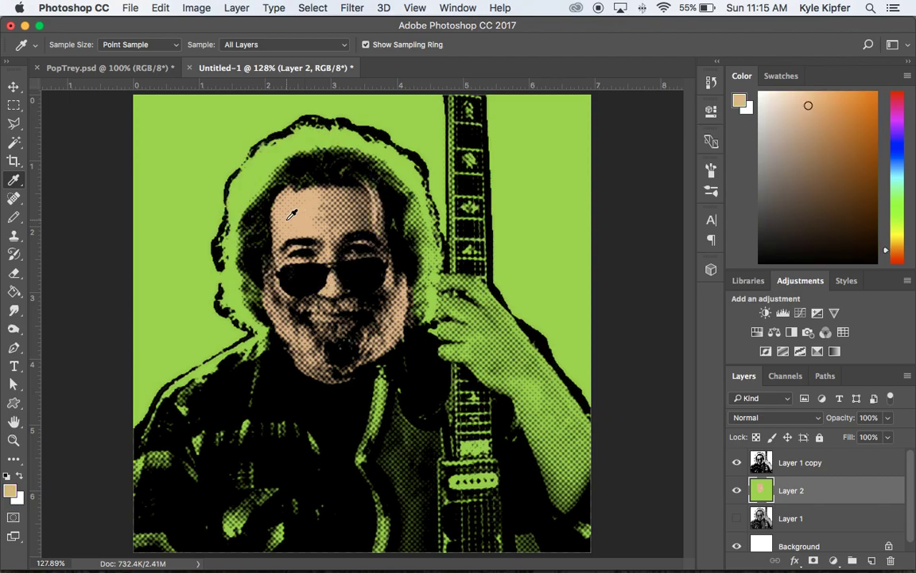
click(14, 216)
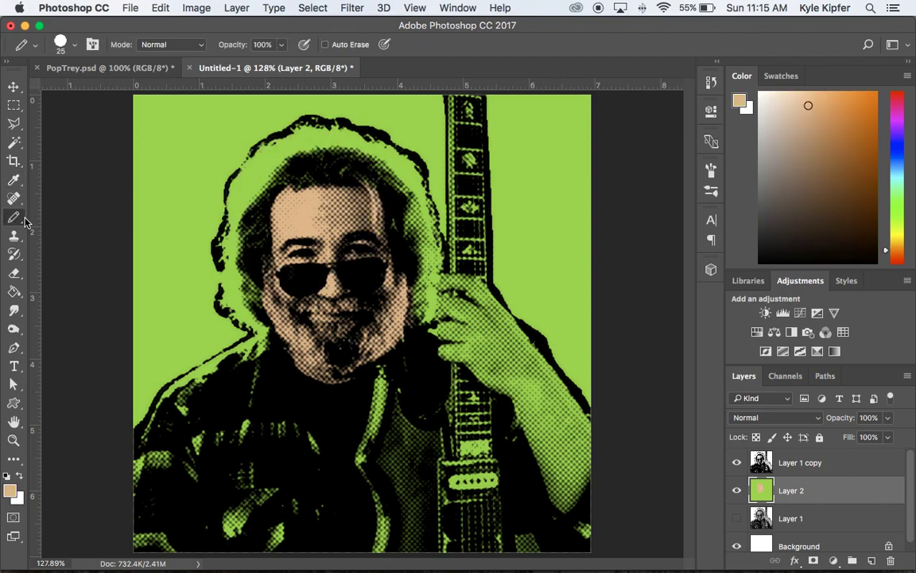
mouse_move(480, 308)
mouse_down()
mouse_move(465, 294)
mouse_move(443, 314)
mouse_move(447, 340)
mouse_move(476, 363)
mouse_move(562, 504)
mouse_move(582, 476)
mouse_move(564, 403)
mouse_move(461, 306)
mouse_move(487, 300)
mouse_move(474, 322)
mouse_move(454, 318)
mouse_move(458, 311)
mouse_move(564, 458)
mouse_move(533, 408)
mouse_move(517, 438)
mouse_up()
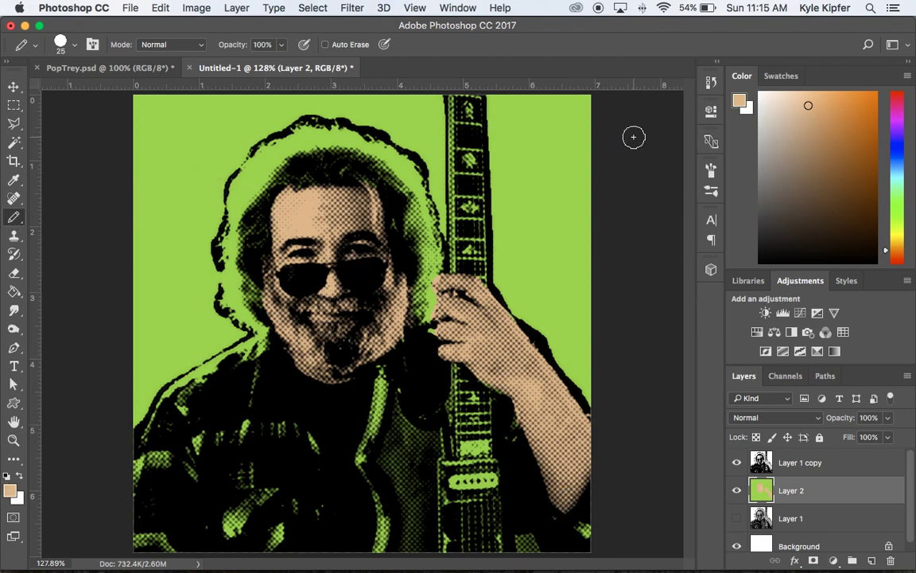
Choose a pale beige-gray and paint all the hair around the head with the 25 px Pencil.
click(777, 139)
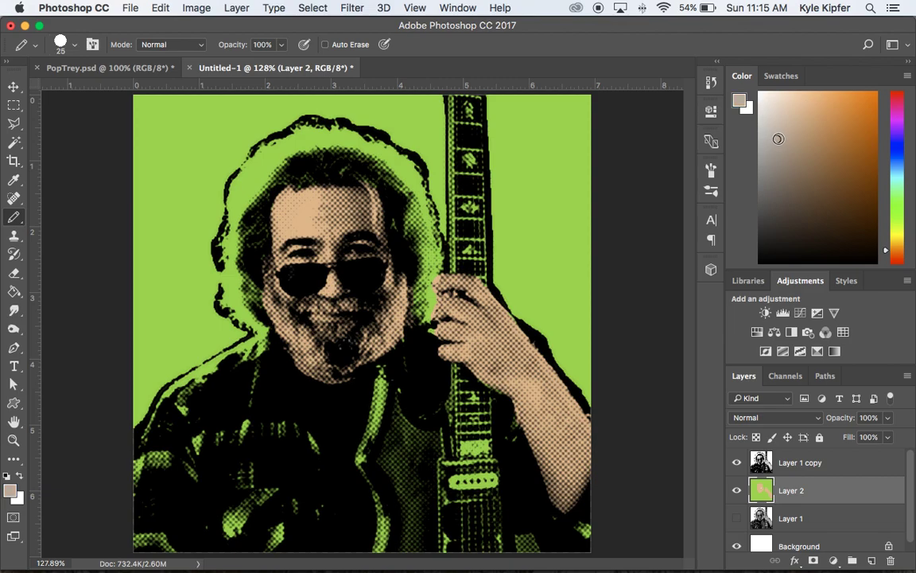
click(777, 123)
mouse_move(254, 142)
mouse_down()
mouse_move(278, 131)
mouse_move(306, 136)
mouse_move(237, 151)
mouse_move(227, 171)
mouse_move(259, 213)
mouse_move(232, 187)
mouse_move(213, 225)
mouse_move(229, 273)
mouse_move(215, 267)
mouse_move(238, 316)
mouse_move(236, 273)
mouse_up()
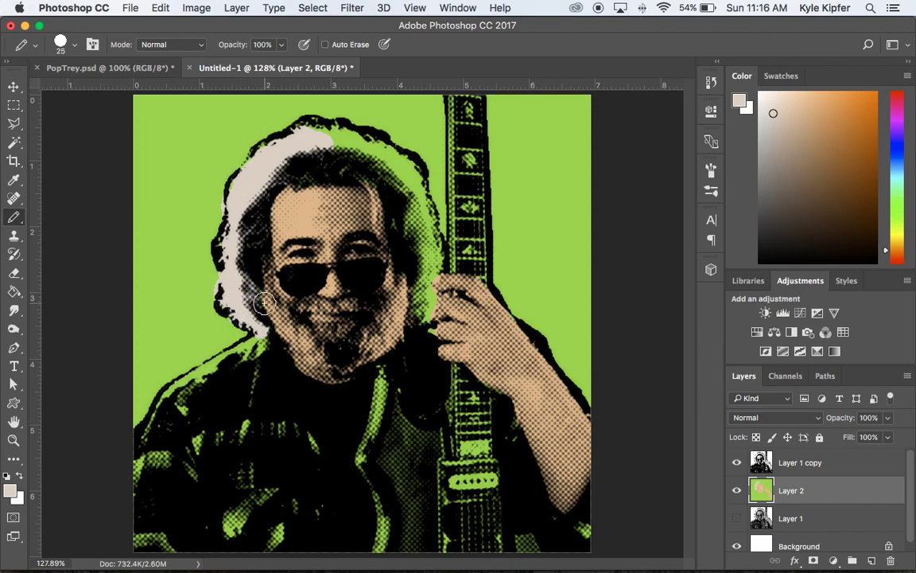
mouse_move(302, 169)
mouse_down()
mouse_move(355, 162)
mouse_move(340, 162)
mouse_move(315, 131)
mouse_move(371, 149)
mouse_move(370, 167)
mouse_move(390, 175)
mouse_move(407, 207)
mouse_move(360, 168)
mouse_move(408, 169)
mouse_move(368, 143)
mouse_move(415, 182)
mouse_move(422, 264)
mouse_move(410, 223)
mouse_move(395, 223)
mouse_move(412, 244)
mouse_move(420, 318)
mouse_move(432, 262)
mouse_move(416, 187)
mouse_up()
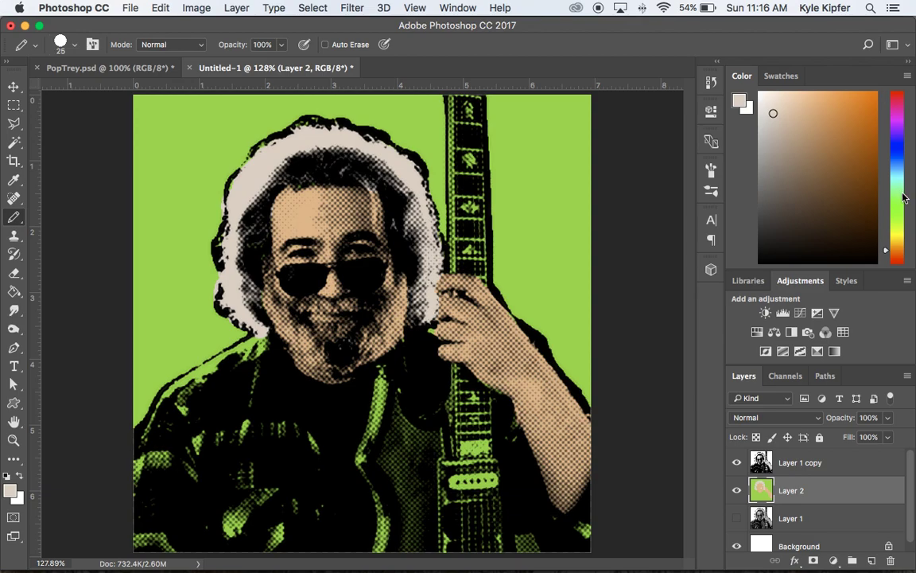
Set the foreground color to a medium magenta-purple.
click(899, 257)
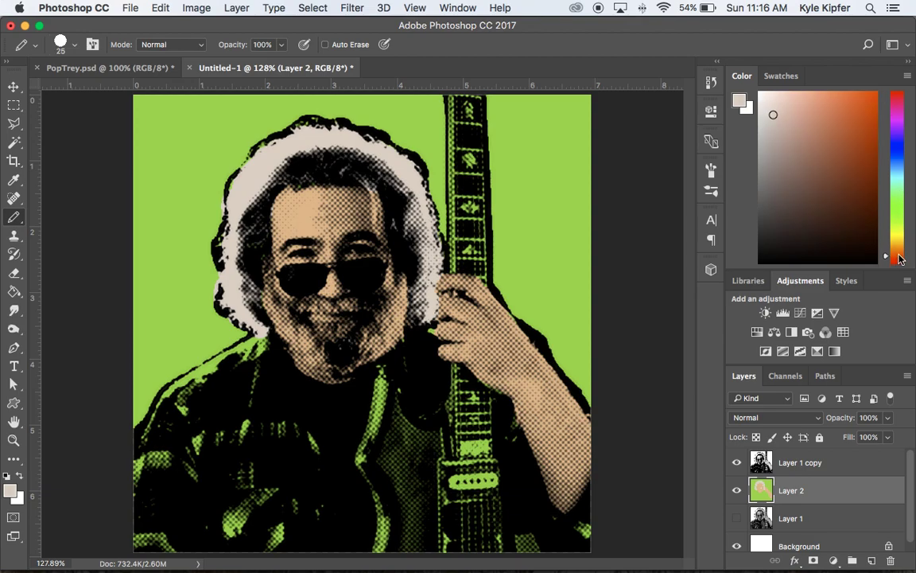
click(899, 112)
click(848, 158)
click(852, 158)
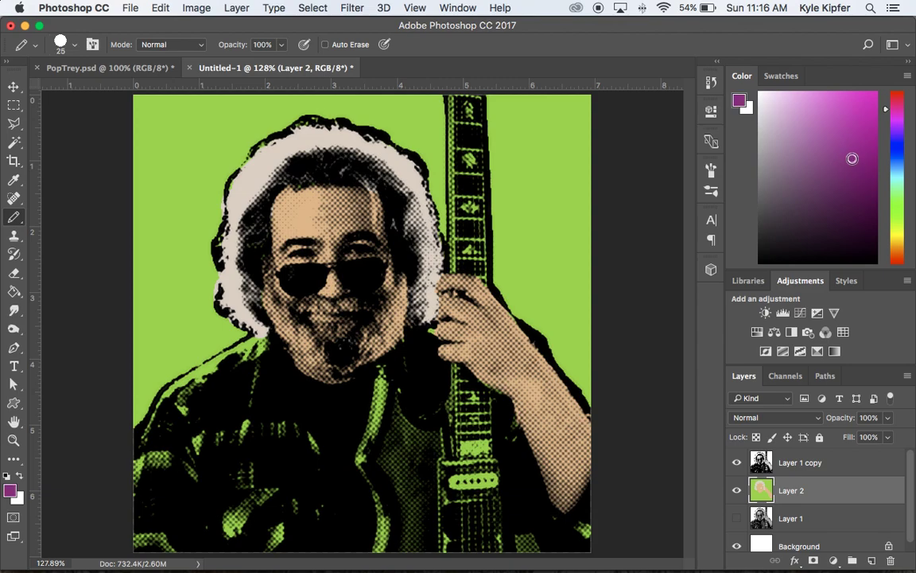
click(853, 144)
click(851, 134)
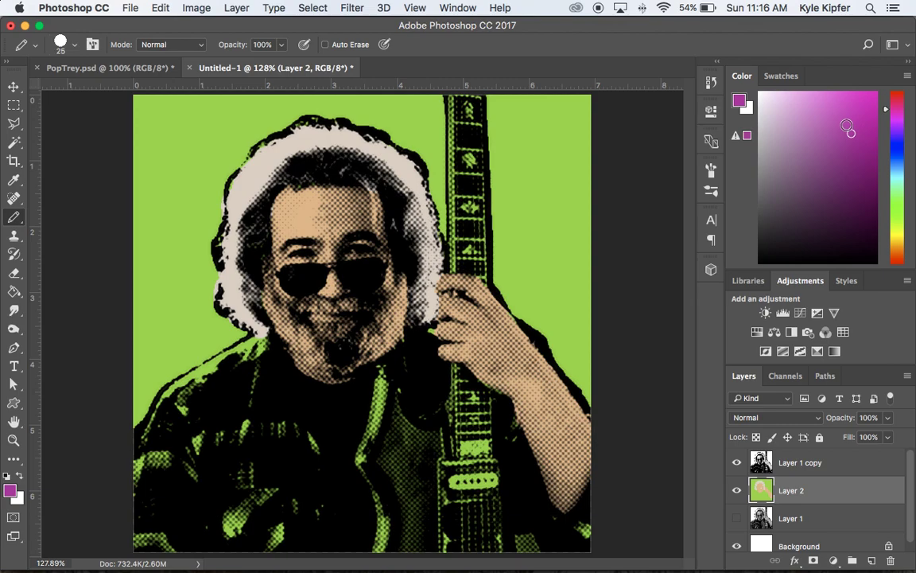
click(835, 117)
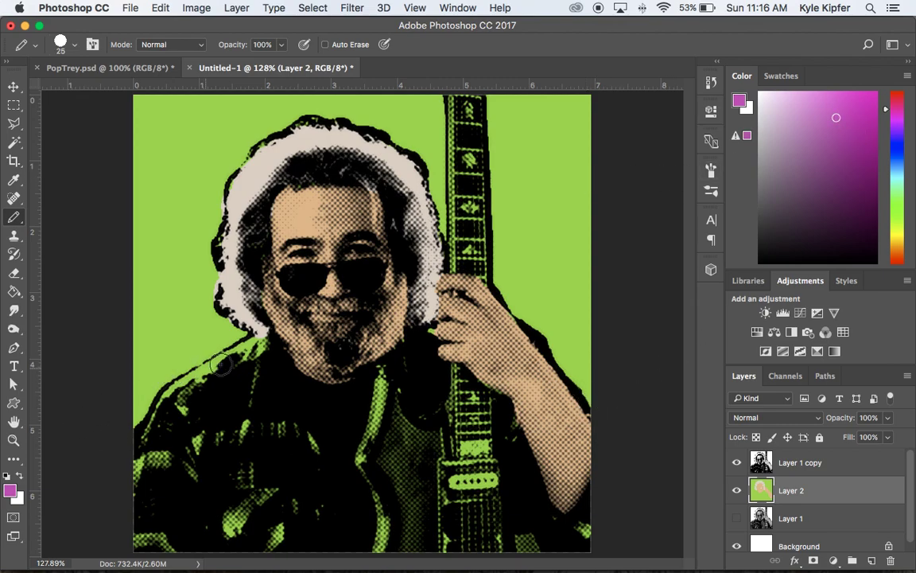
Paint the shirt magenta-purple on both sides of the guitar, including the shoulders, sleeves and collar.
mouse_move(263, 340)
mouse_down()
mouse_move(162, 409)
mouse_move(145, 477)
mouse_move(140, 471)
mouse_move(164, 461)
mouse_move(200, 473)
mouse_move(191, 462)
mouse_move(200, 436)
mouse_move(184, 409)
mouse_move(180, 516)
mouse_up()
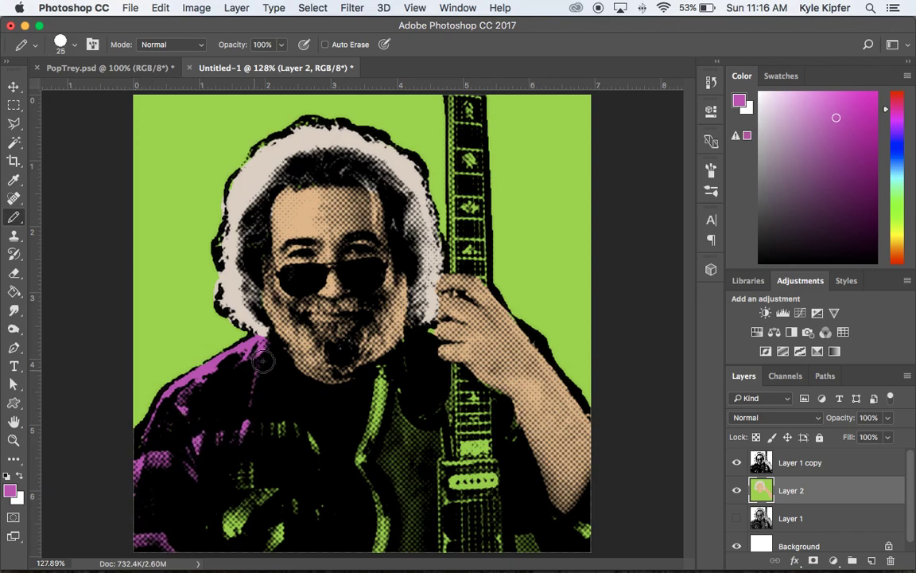
mouse_move(204, 536)
mouse_down()
mouse_move(257, 542)
mouse_move(303, 530)
mouse_up()
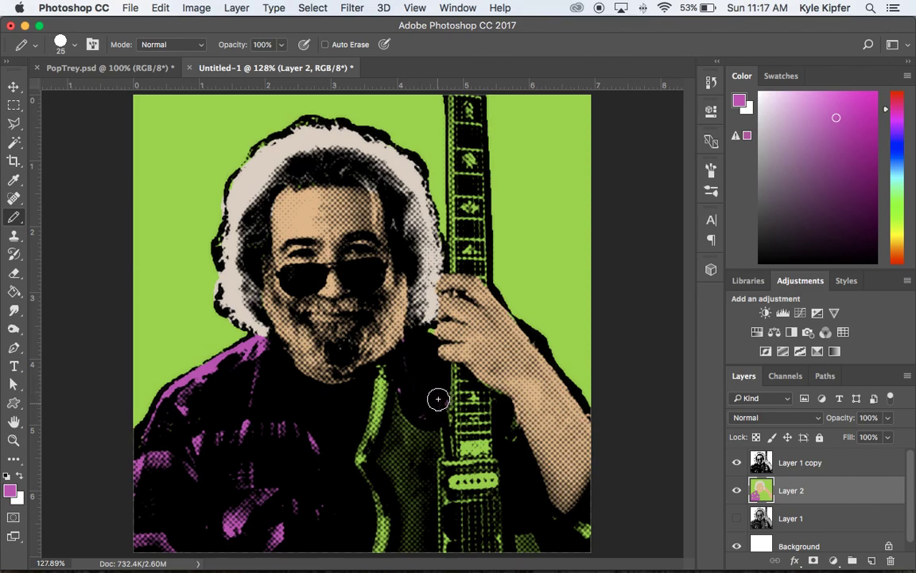
click(587, 523)
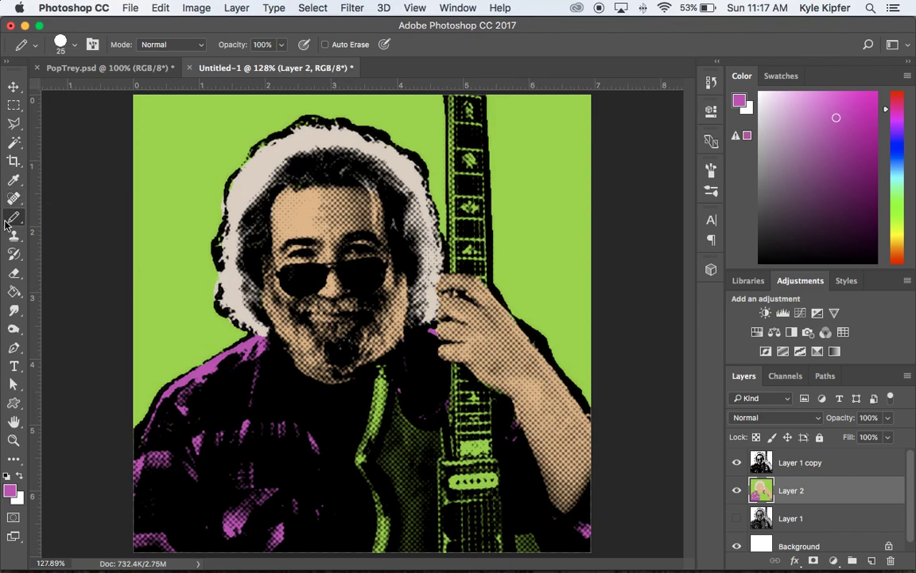
Sample the pale hair color and paint the beard and mustache with the Pencil, reducing the tip from 25 to 10 px.
key(i)
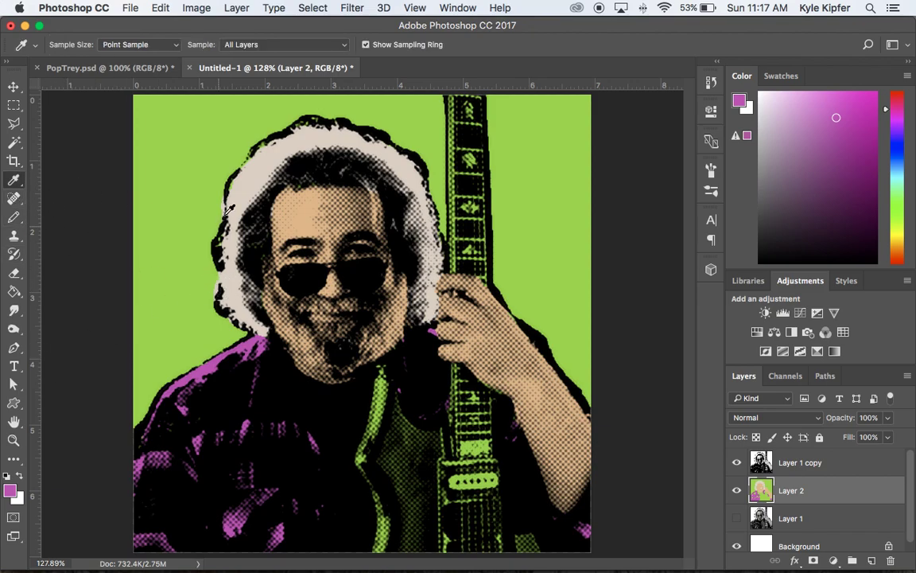
click(256, 174)
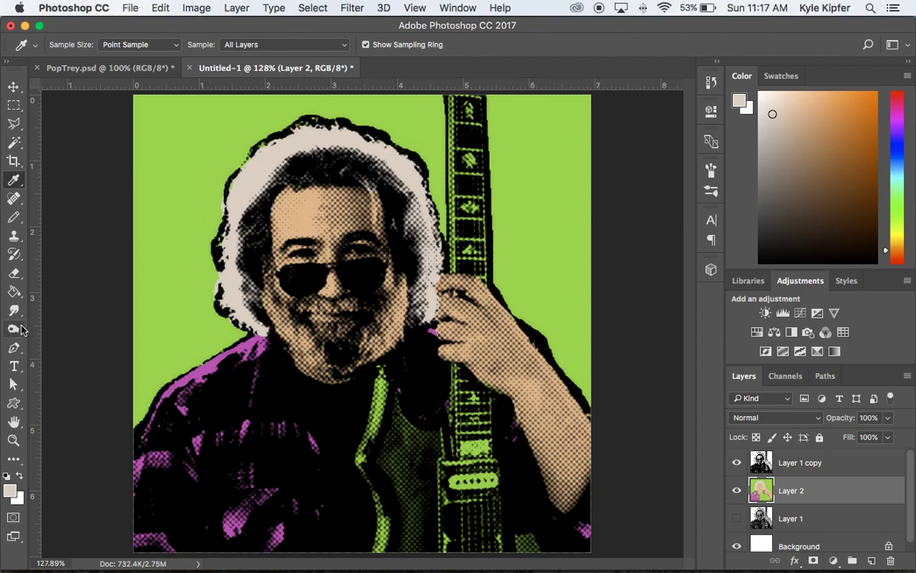
click(13, 217)
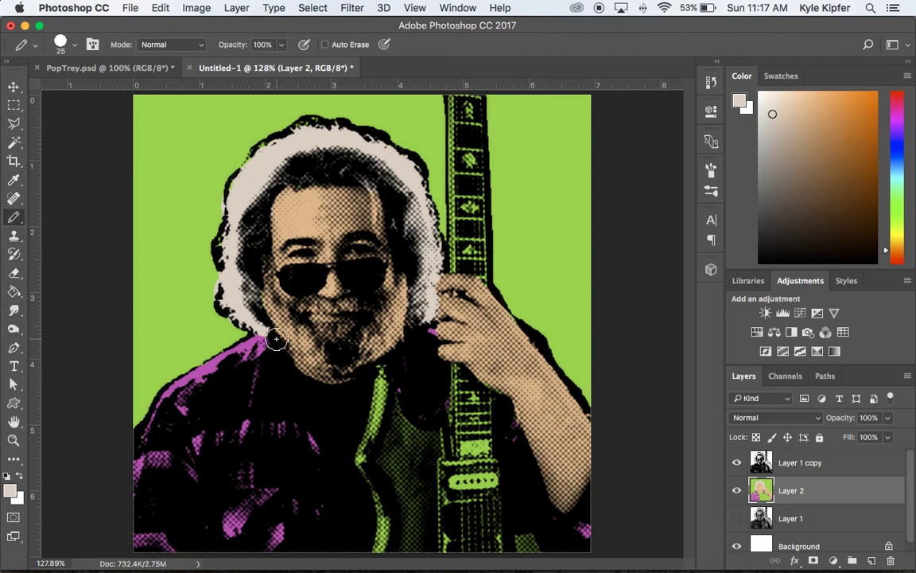
mouse_move(242, 258)
mouse_down()
mouse_move(232, 267)
mouse_move(262, 307)
mouse_move(333, 359)
mouse_move(360, 352)
mouse_move(395, 320)
mouse_up()
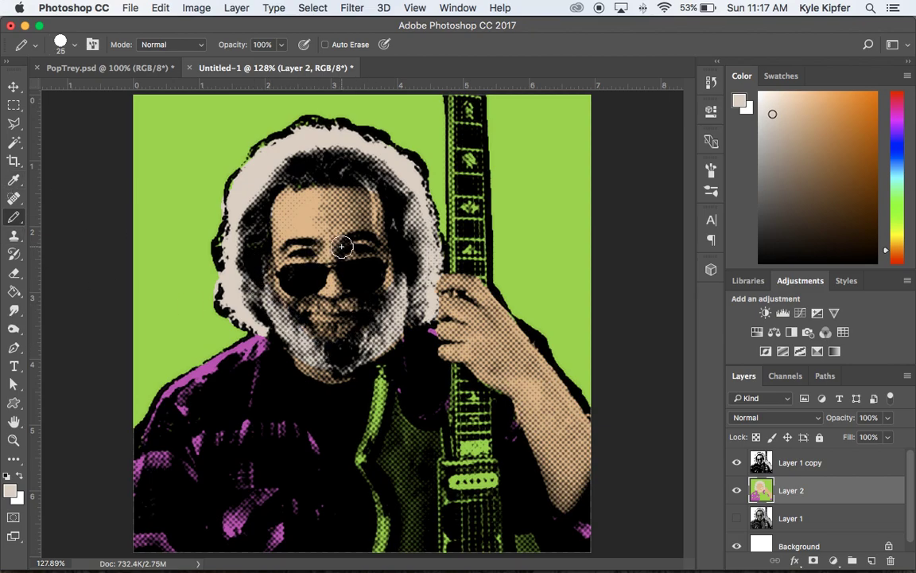
key(bracketleft)
key(bracketleft)
key(bracketleft)
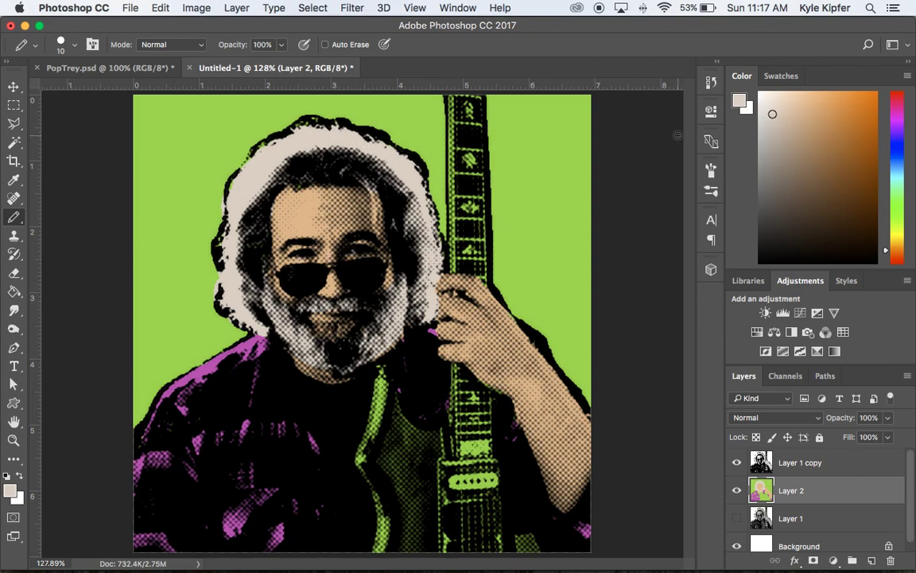
Set the foreground color to white and paint the whites of both eyes above the sunglasses with the 10 px Pencil.
click(759, 95)
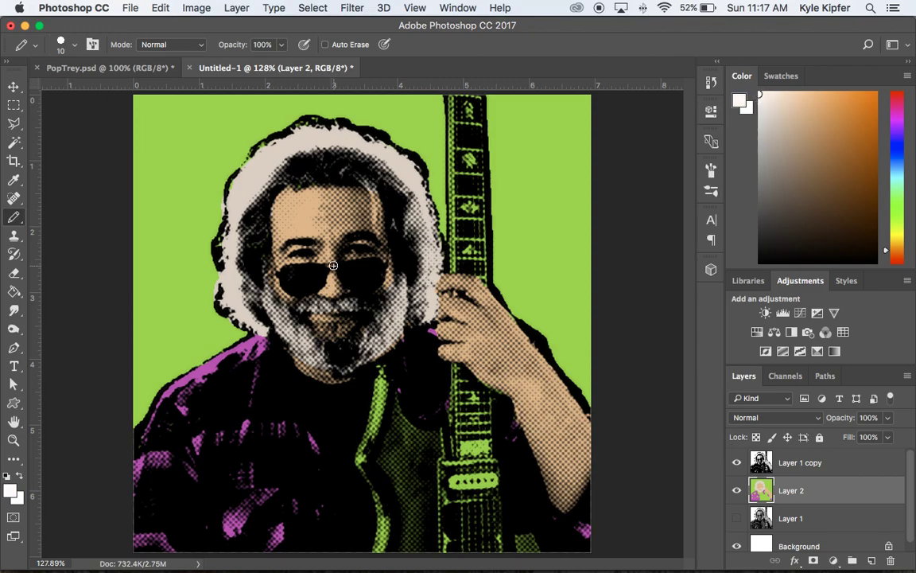
key(super+equal)
key(super+equal)
key(super+equal)
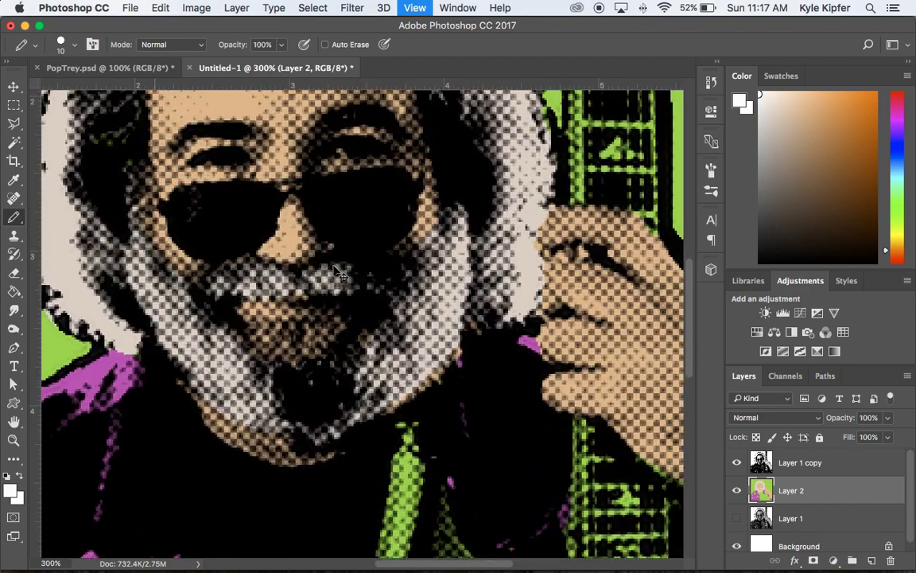
scroll(313, 266, up, 5)
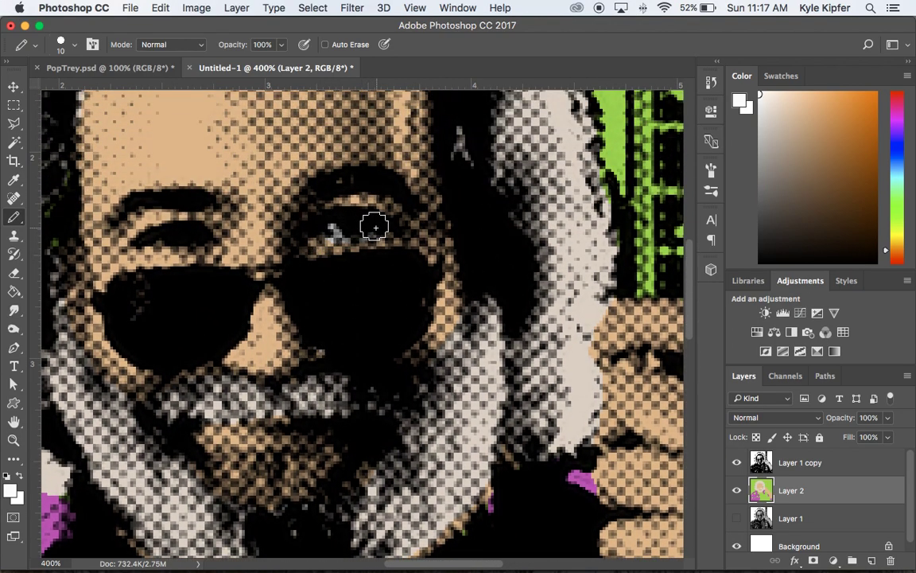
mouse_move(200, 239)
mouse_down()
mouse_move(167, 237)
mouse_move(178, 240)
mouse_up()
key(z)
alt+click(307, 323)
alt+click(307, 350)
alt+click(304, 376)
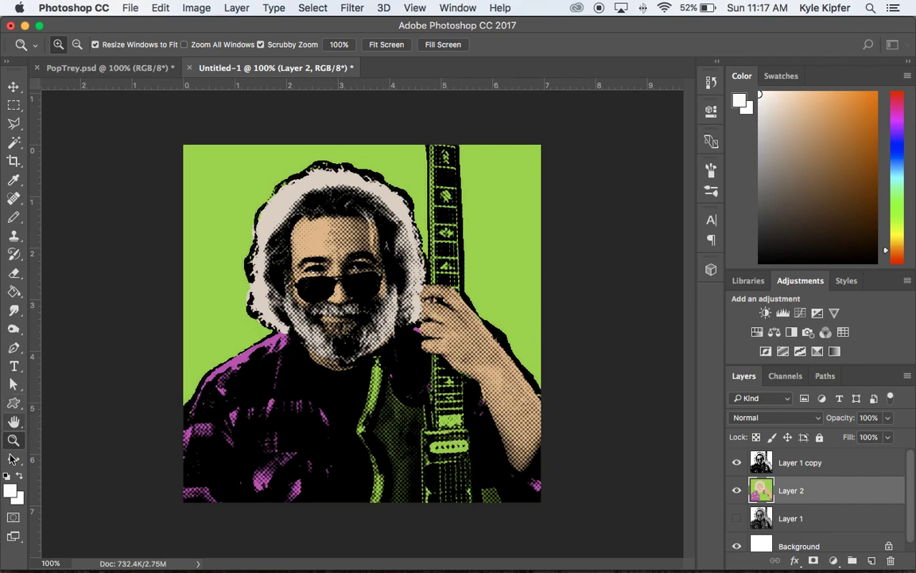
Set the foreground color to a dark maroon.
click(898, 105)
drag(862, 210, 863, 217)
drag(893, 97, 898, 97)
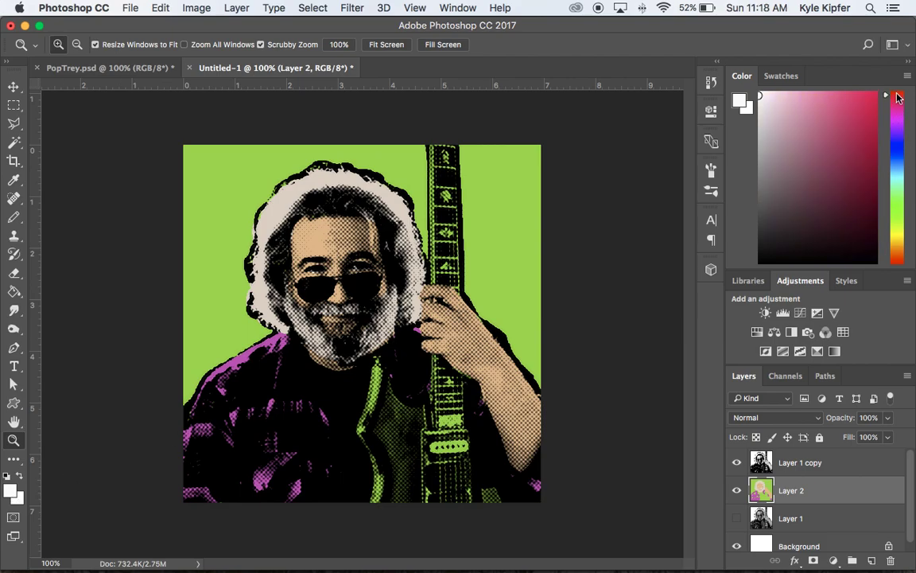
click(849, 207)
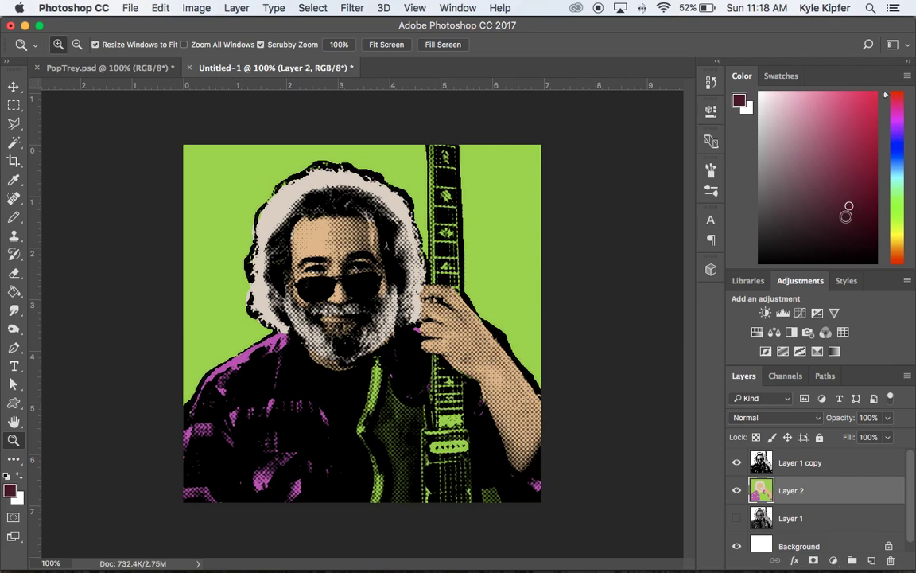
Switch back to the Pencil and enlarge its tip to 50 px.
click(13, 219)
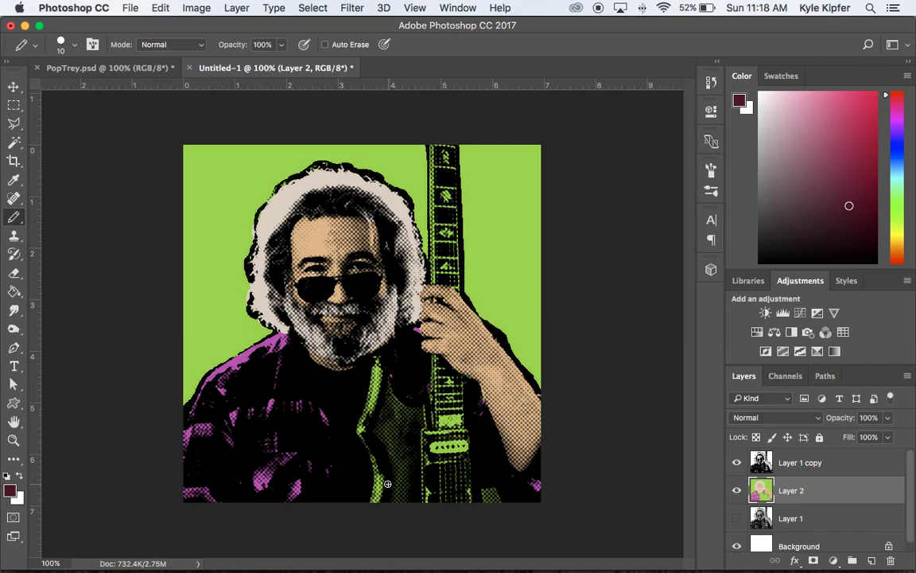
key(bracketright)
key(bracketright)
key(bracketright)
key(bracketright)
Try painting the guitar body dark maroon and step back in the history to remove those strokes.
mouse_move(387, 498)
mouse_down()
mouse_move(373, 417)
mouse_move(381, 373)
mouse_up()
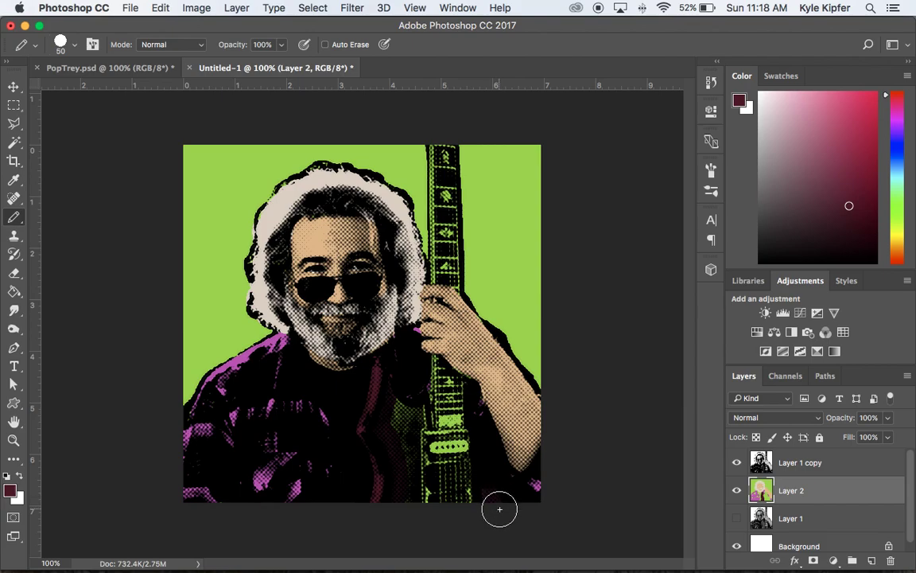
key(super+z)
key(super+z)
key(super+z)
key(super+z)
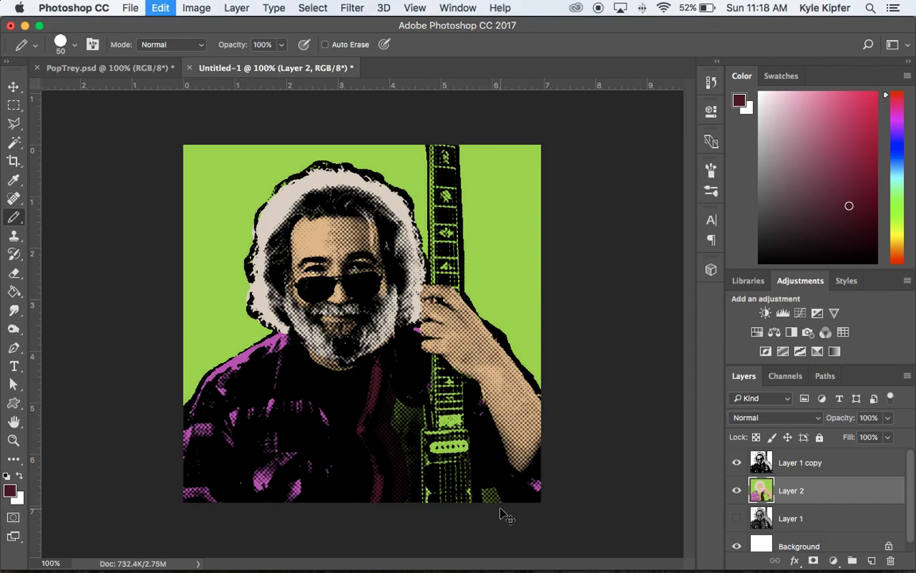
click(712, 82)
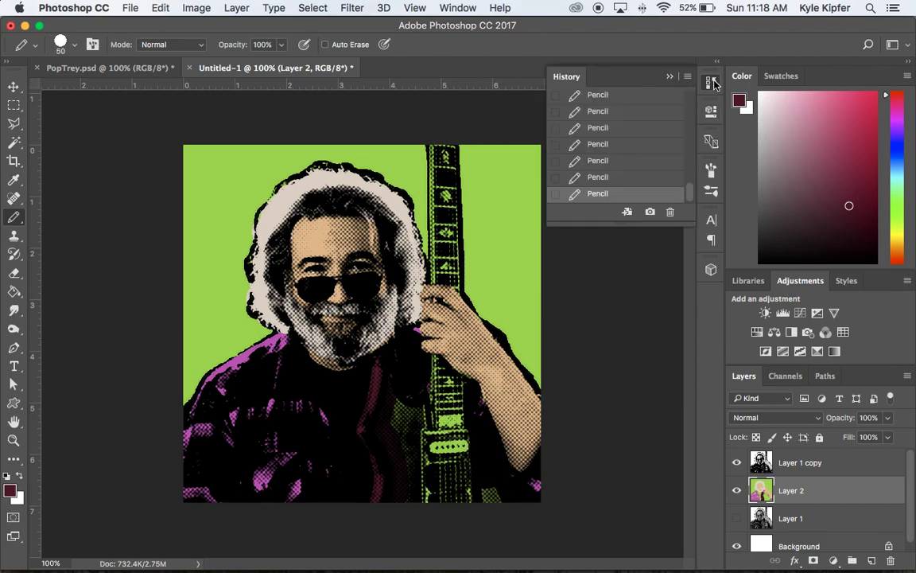
click(613, 178)
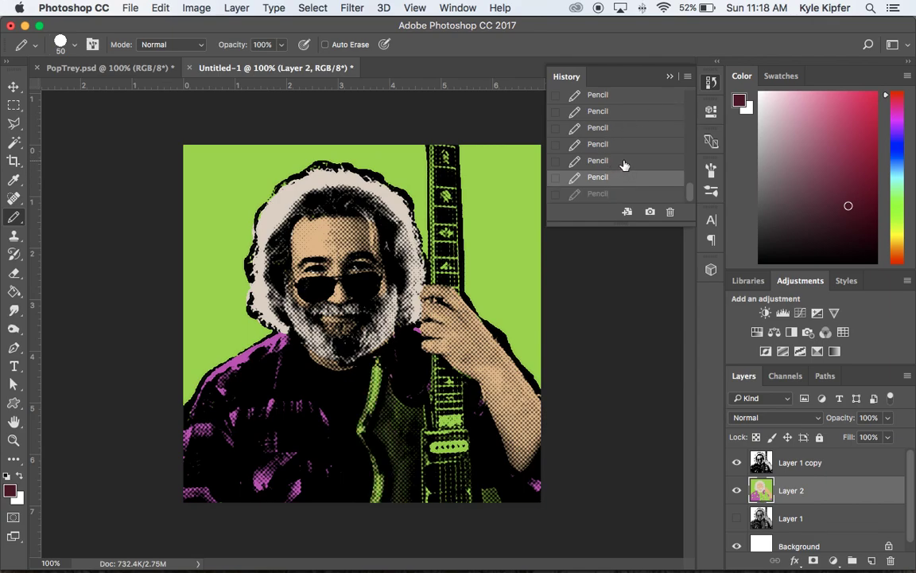
click(624, 162)
click(626, 178)
Set the foreground color to a light orange and paint the guitar's body, neck and strings area with the 50 px Pencil.
click(897, 238)
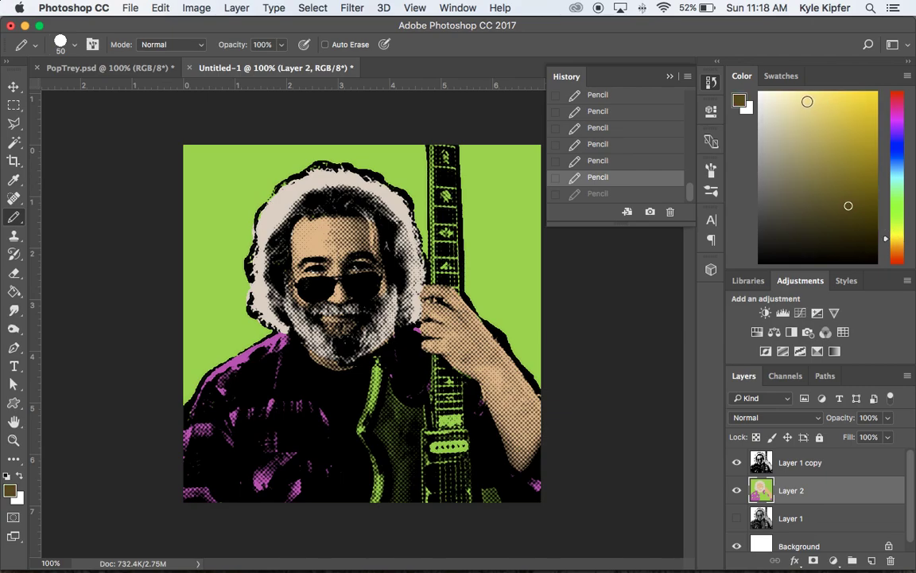
click(808, 101)
click(841, 101)
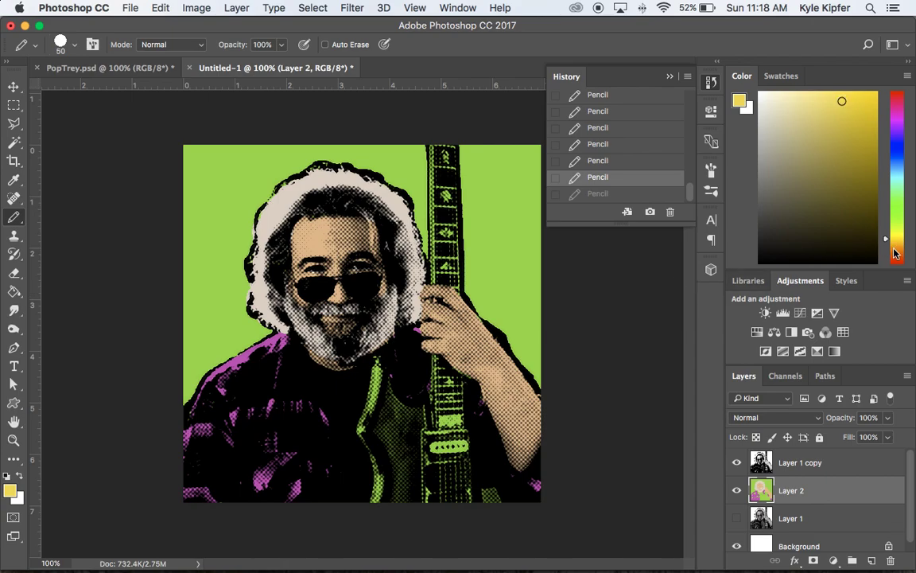
click(898, 251)
mouse_move(389, 380)
mouse_down()
mouse_move(370, 391)
mouse_move(383, 489)
mouse_move(398, 423)
mouse_move(373, 408)
mouse_move(375, 368)
mouse_move(374, 435)
mouse_move(387, 486)
mouse_up()
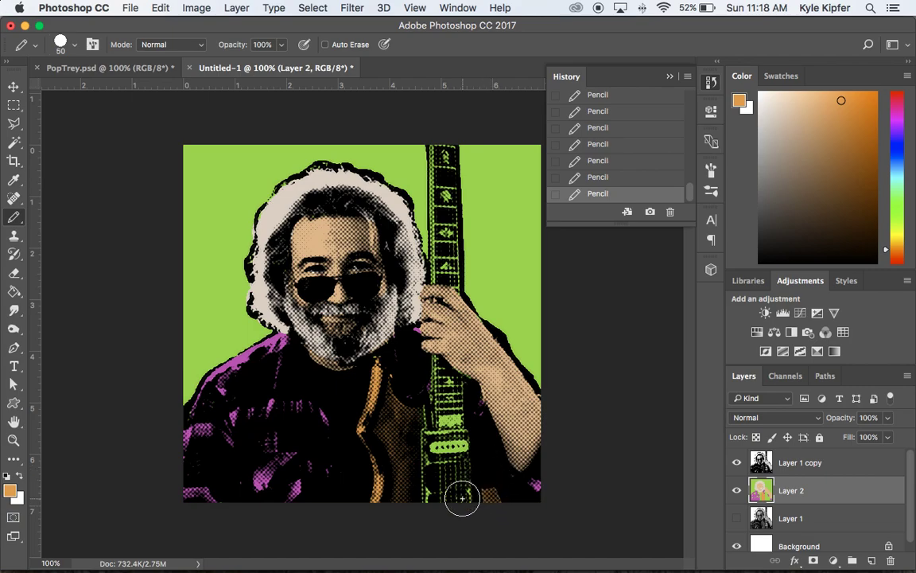
drag(447, 153, 445, 285)
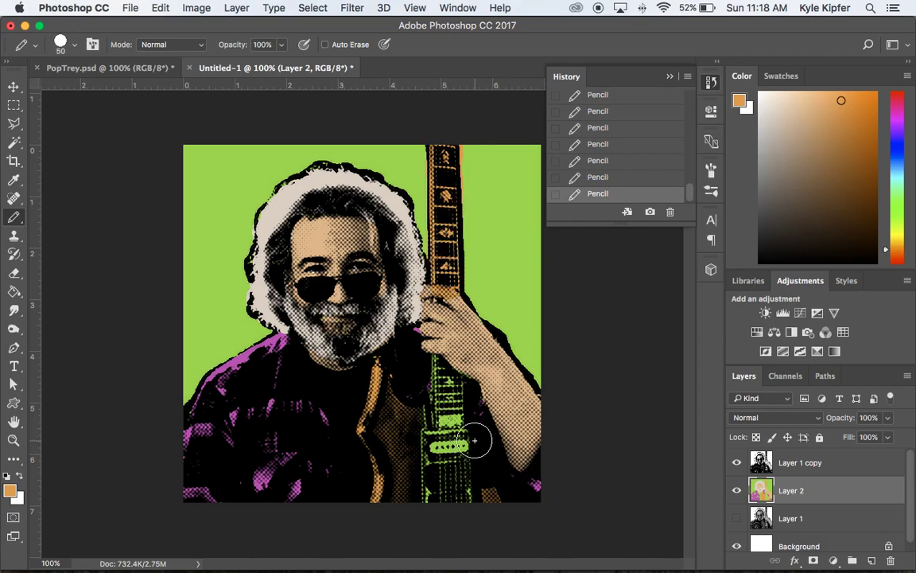
mouse_move(433, 381)
mouse_down()
mouse_move(437, 452)
mouse_move(425, 491)
mouse_move(459, 430)
mouse_move(450, 501)
mouse_move(428, 500)
mouse_up()
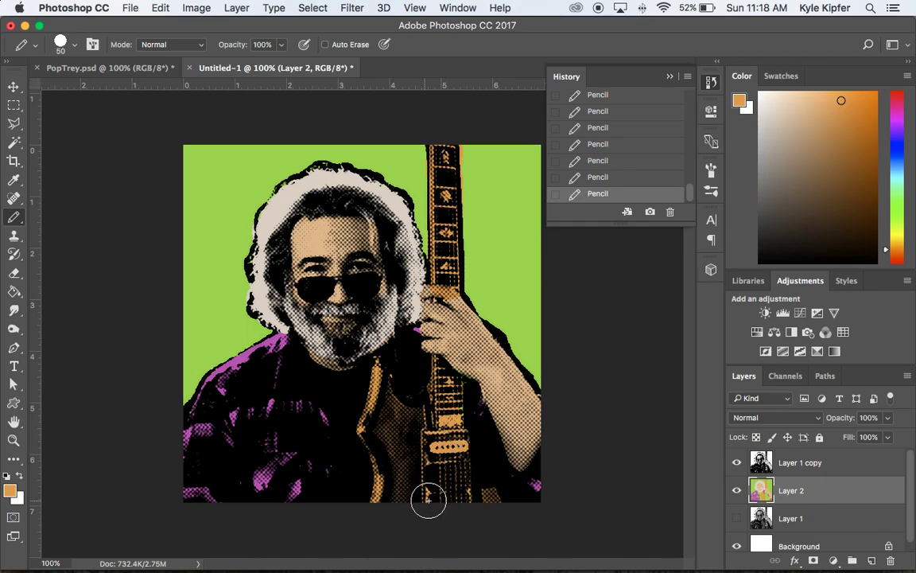
Sample the skin tone and paint over the orange that spilled onto the fingers with the Pencil.
key(i)
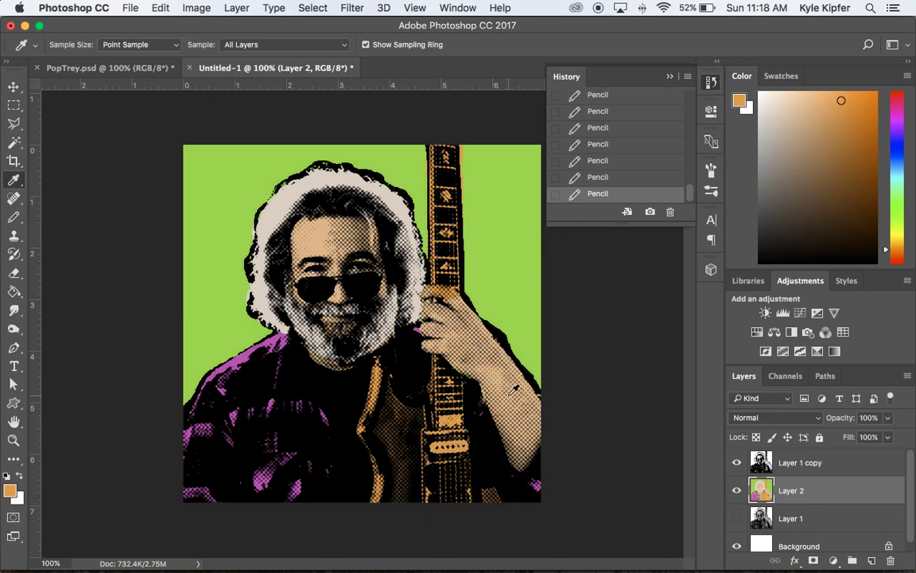
key(alt)
key(alt)
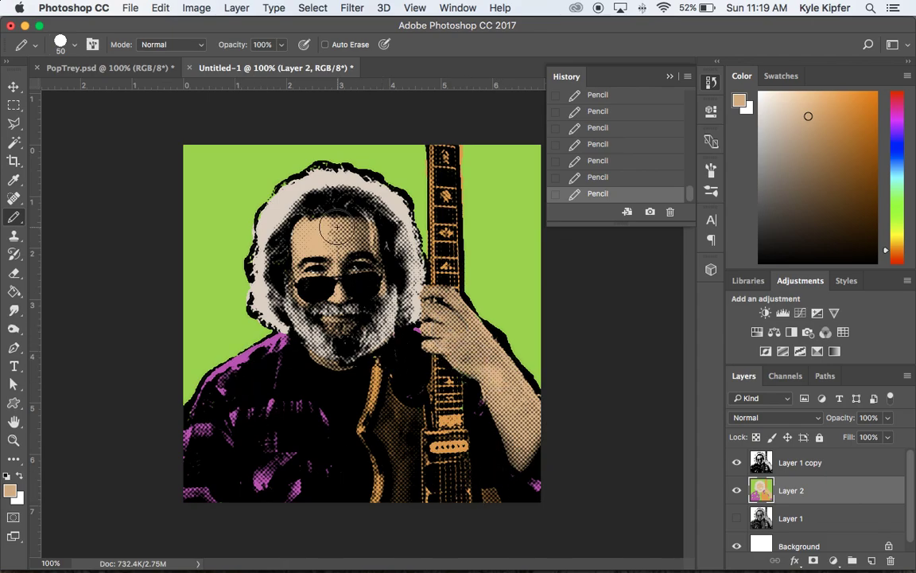
Sample the pale hair color, reduce the Pencil tip to 15 px, and paint the fretboard inlays and the guitar's pickup.
alt+click(258, 179)
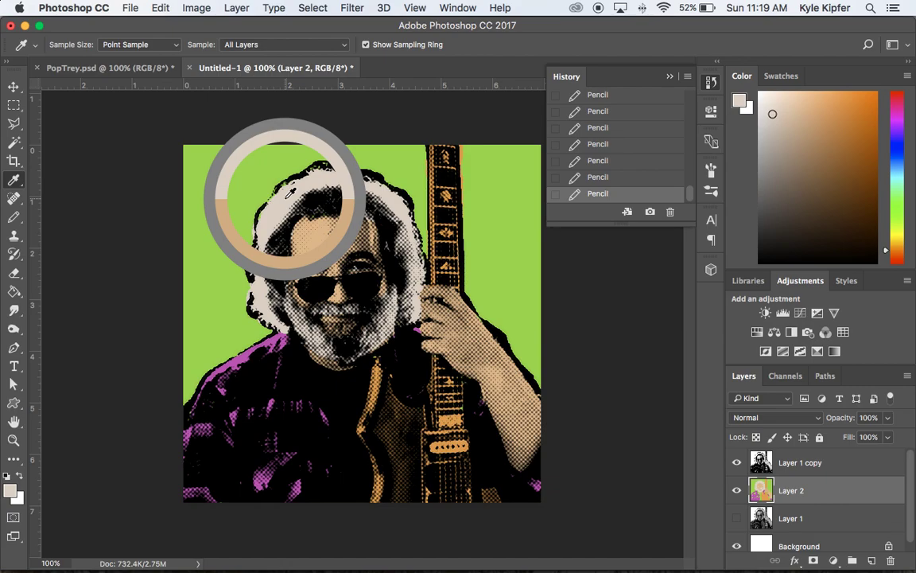
key(bracketleft)
key(bracketleft)
key(bracketleft)
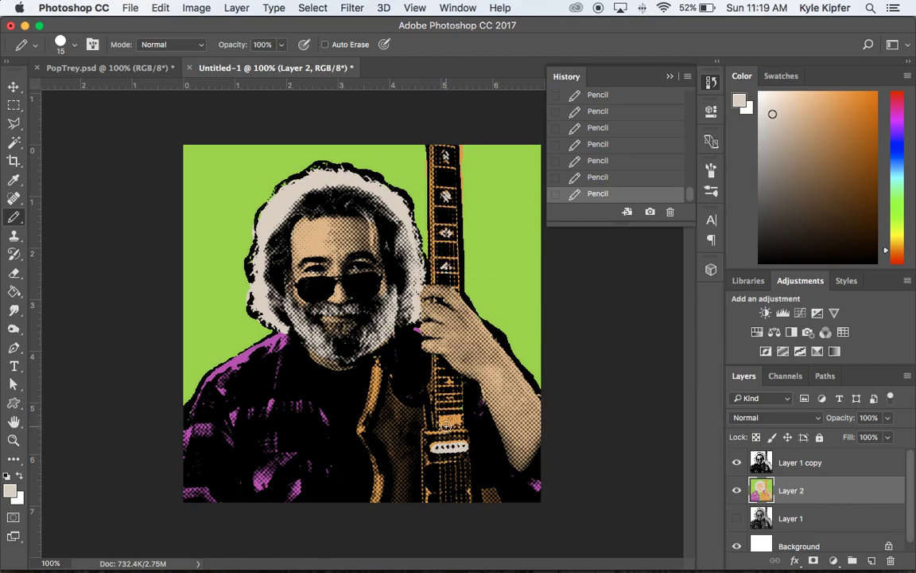
click(669, 77)
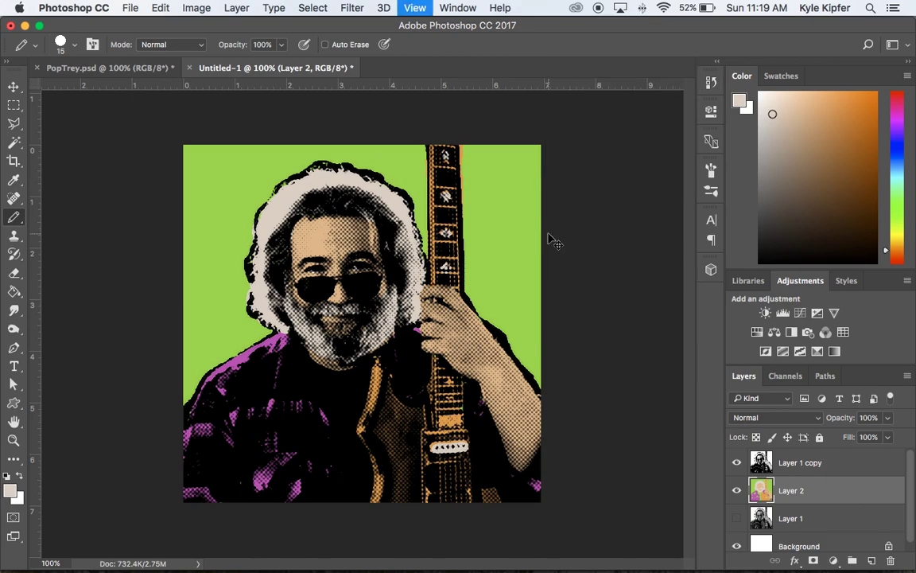
scroll(552, 237, up, 3)
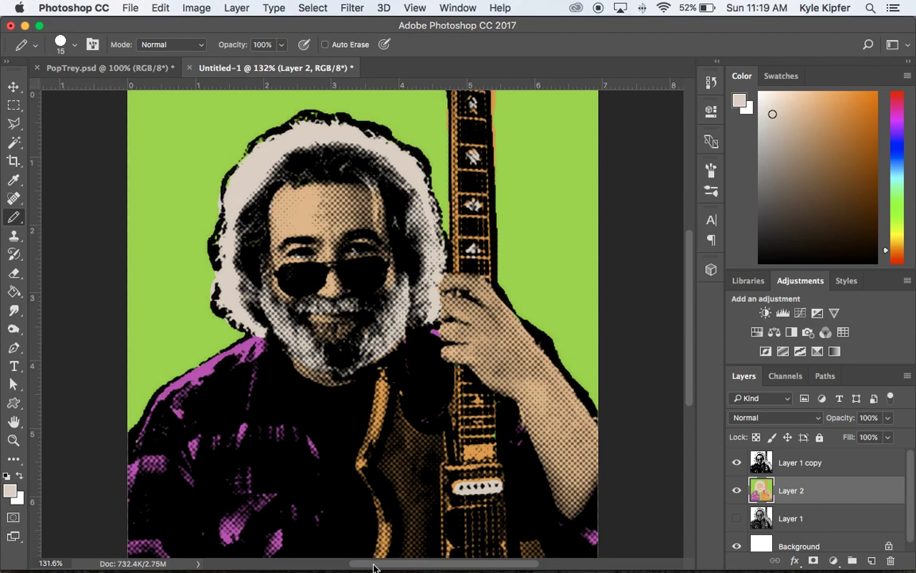
mouse_move(350, 569)
right_click(484, 547)
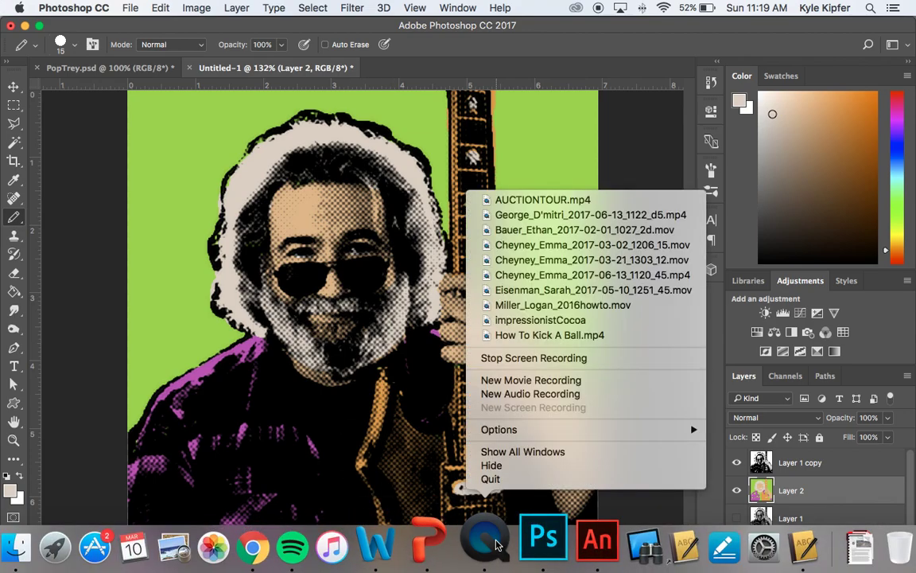